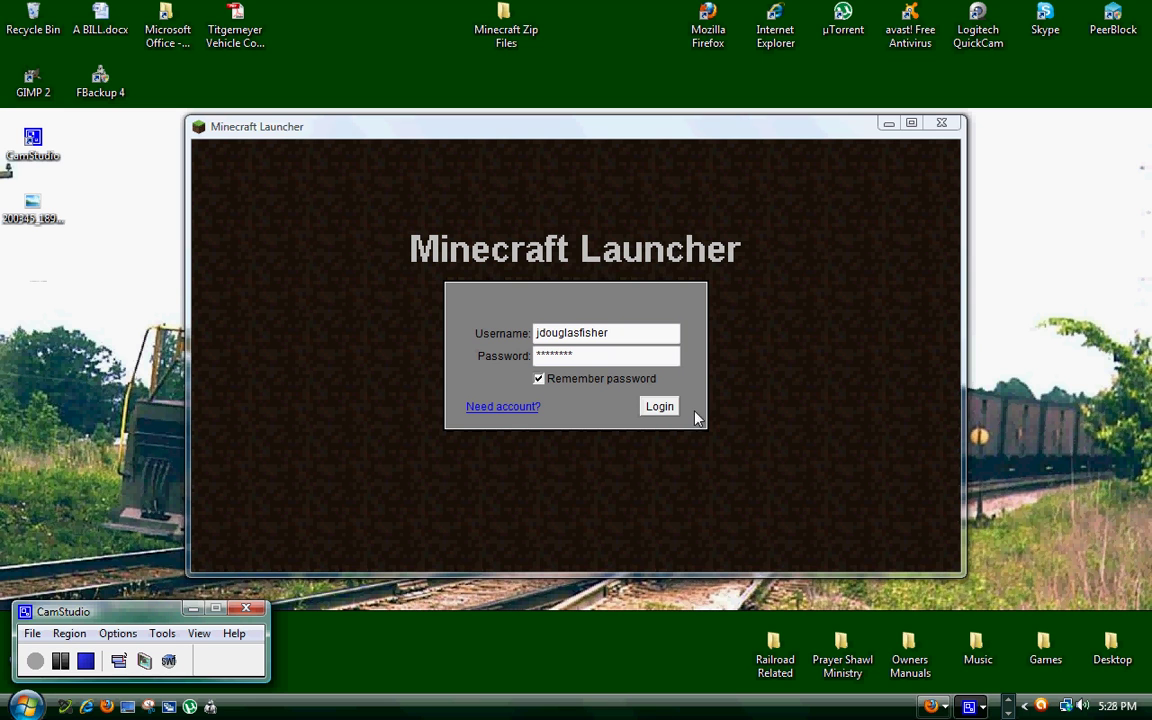
Log in to start the ModLoader/IndustrialCraft-modded Minecraft, then close it after it crashes
left_click(660, 406)
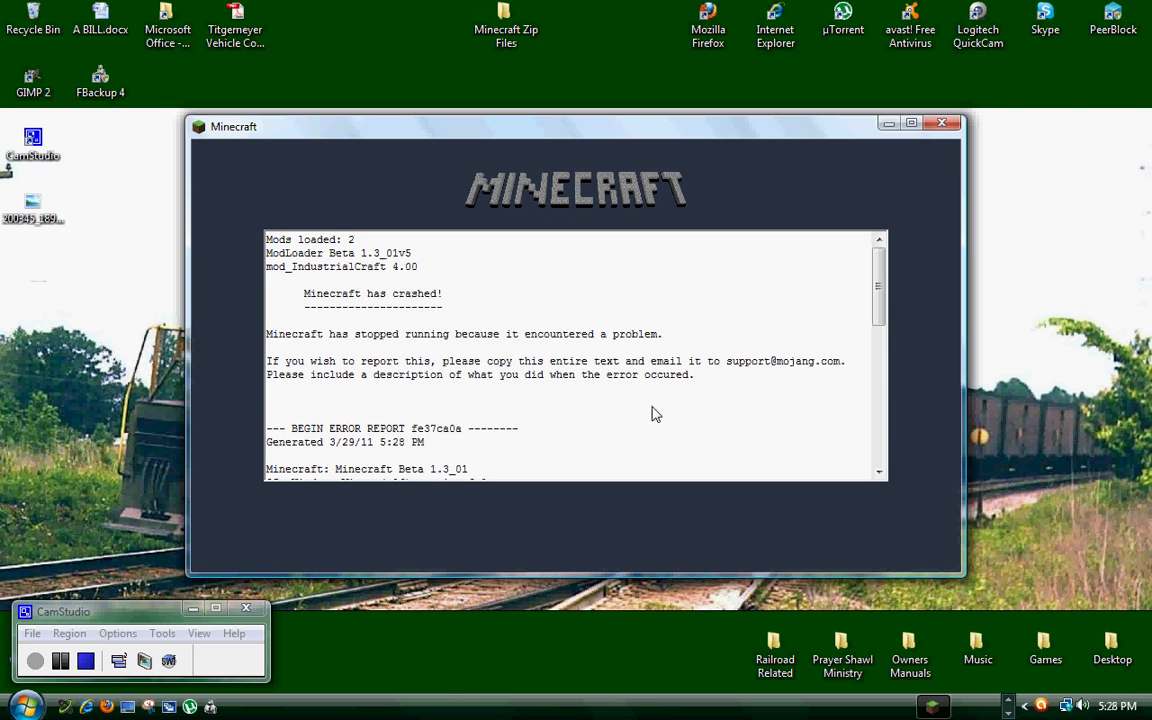
key("alt+F4")
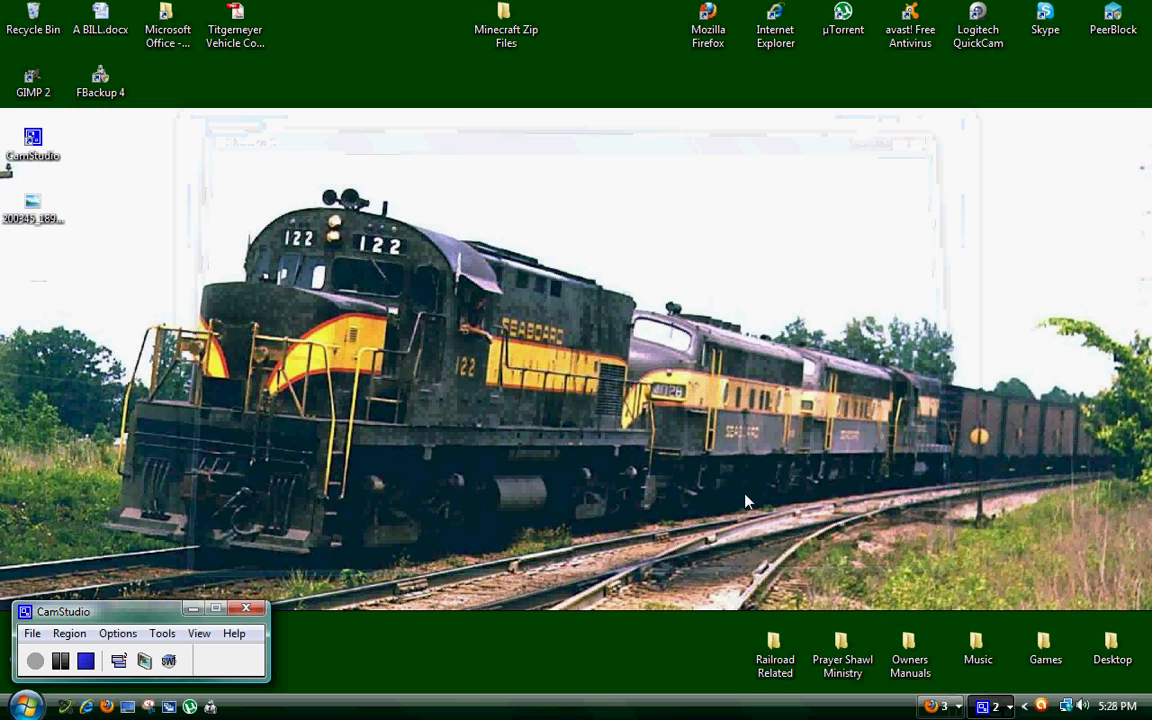
Return Firefox to the Released Mods board and scroll down its topic list
left_click(918, 706)
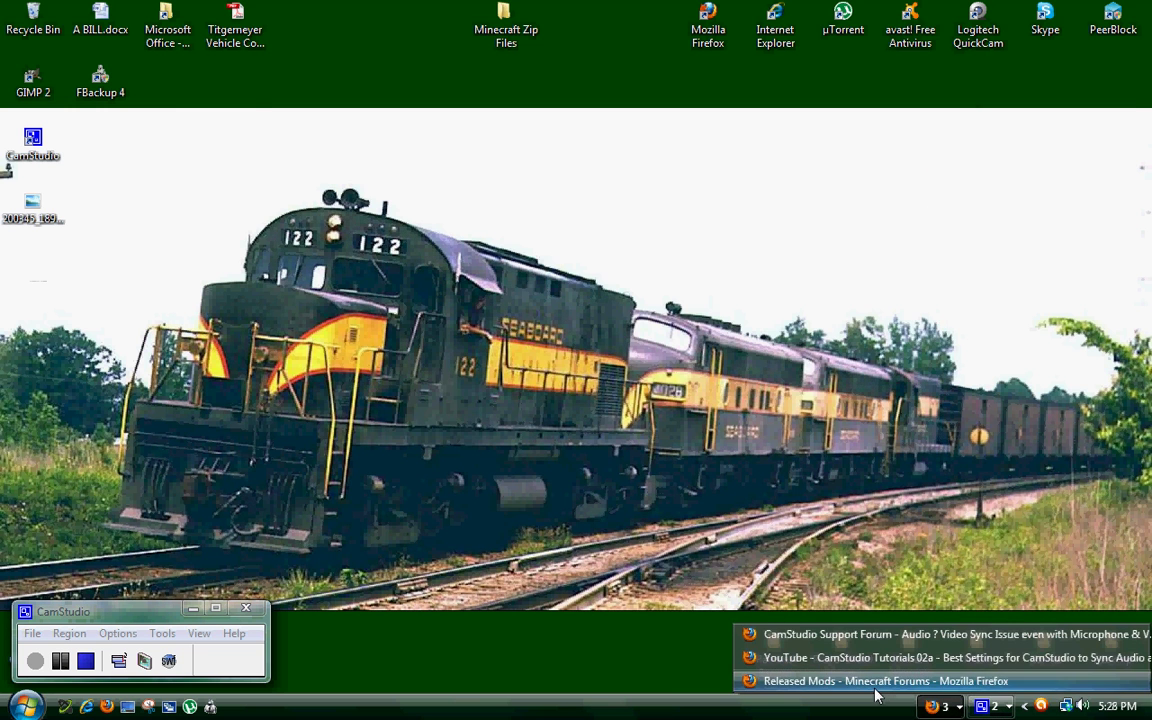
left_click(872, 681)
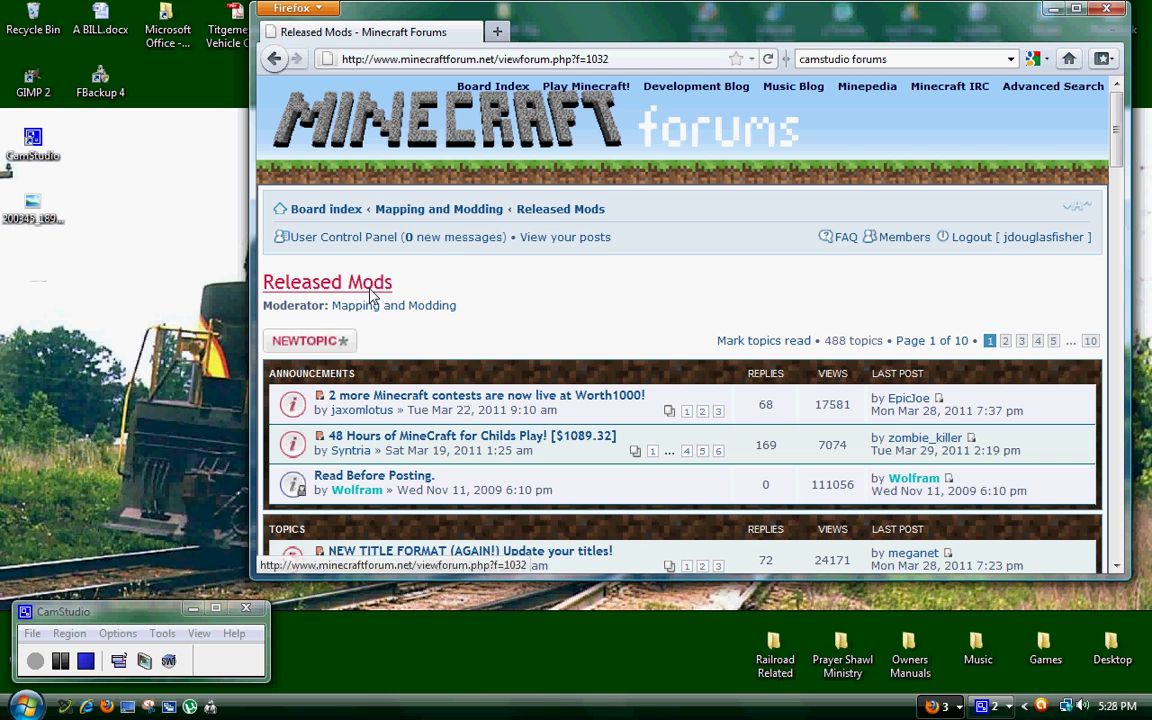
scroll(420, 340, "down", 4)
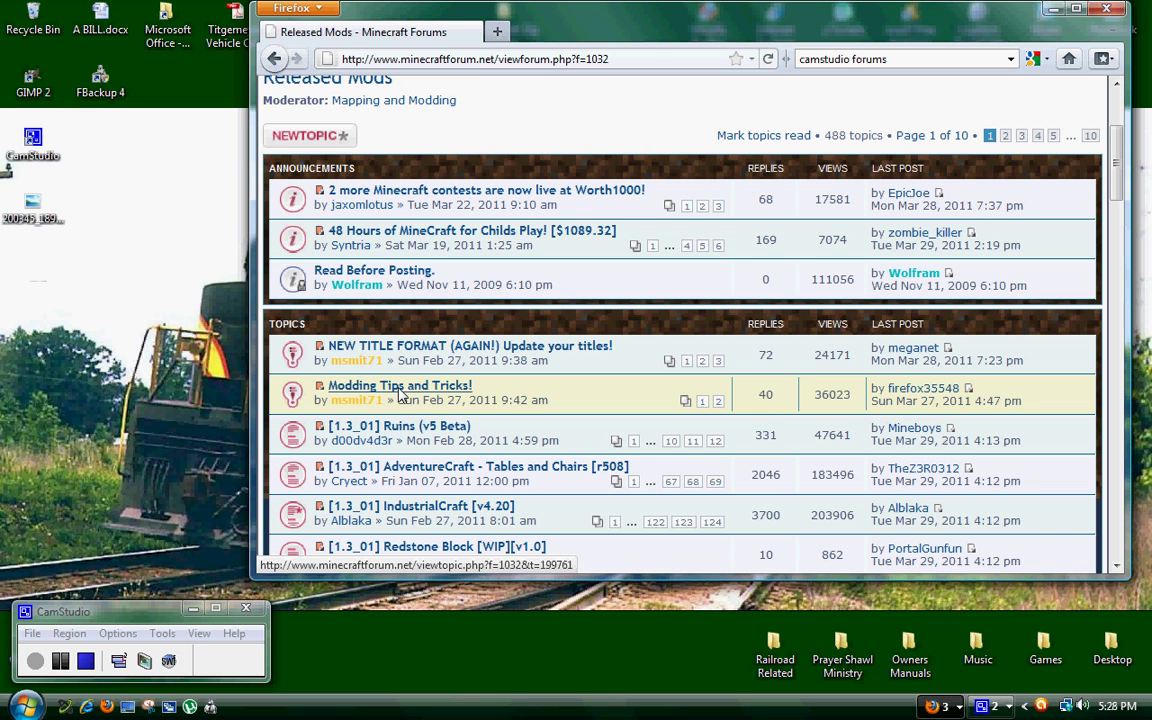
Open the Modding Tips and Tricks! topic and scroll down to its command-line code box
left_click(399, 392)
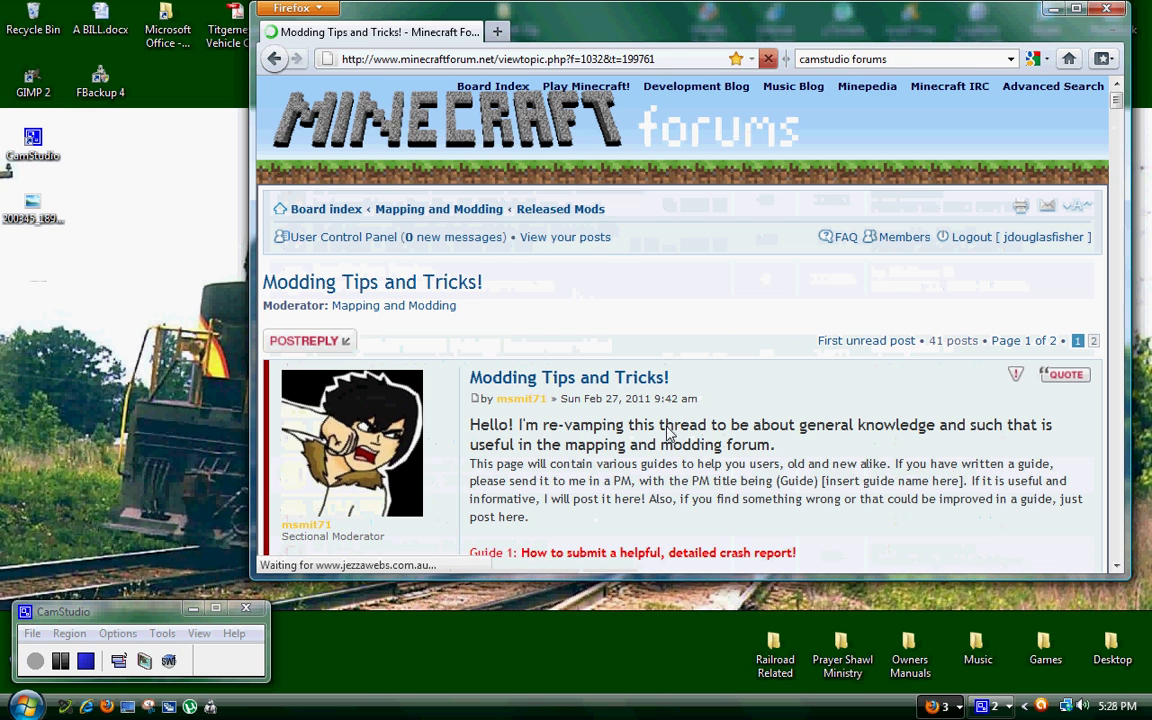
scroll(669, 432, "down", 2)
scroll(683, 420, "down", 2)
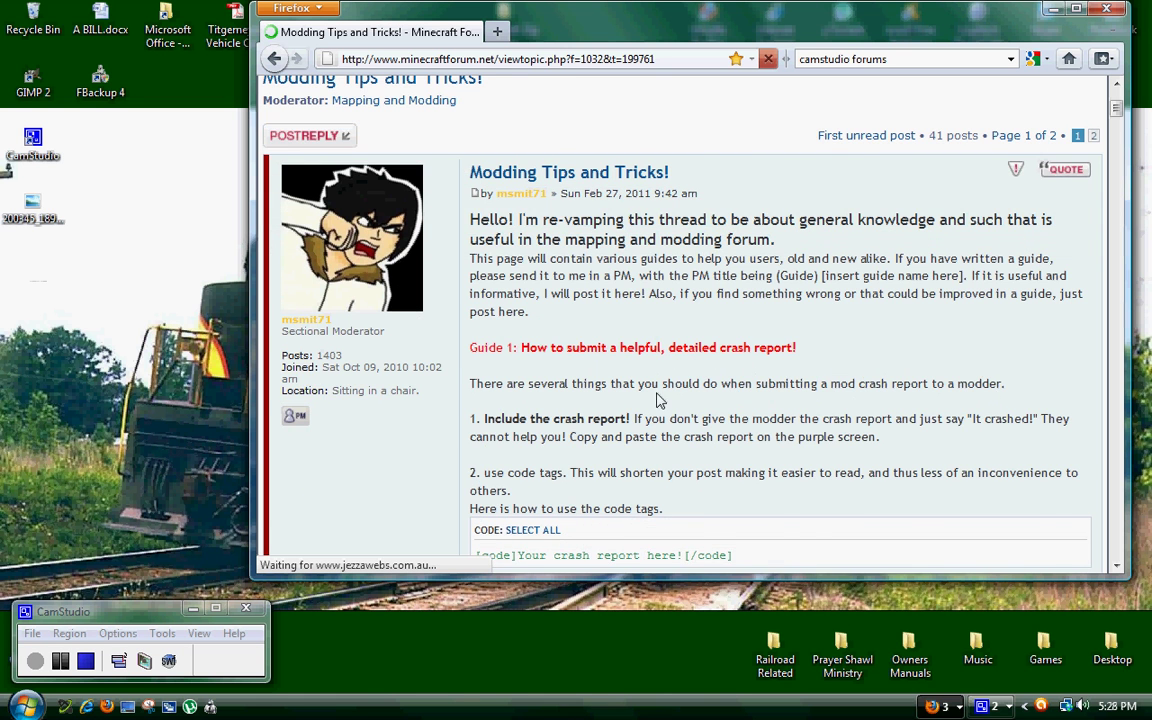
scroll(670, 395, "down", 2)
scroll(547, 372, "down", 4)
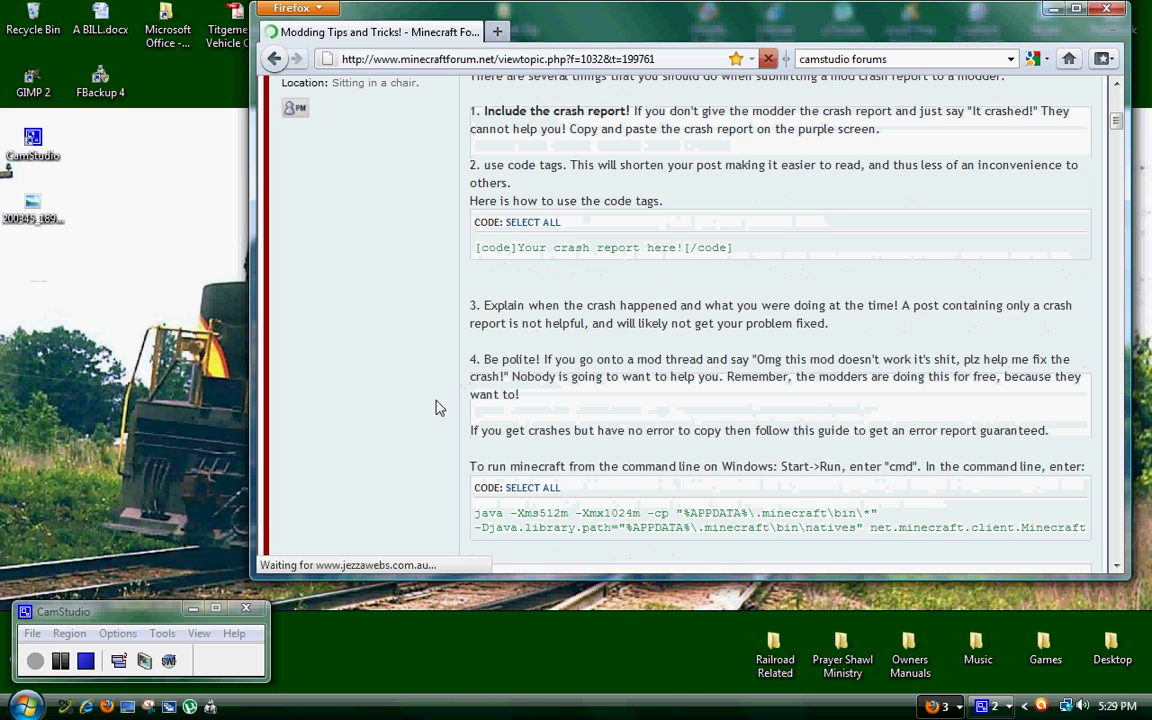
scroll(436, 406, "down", 2)
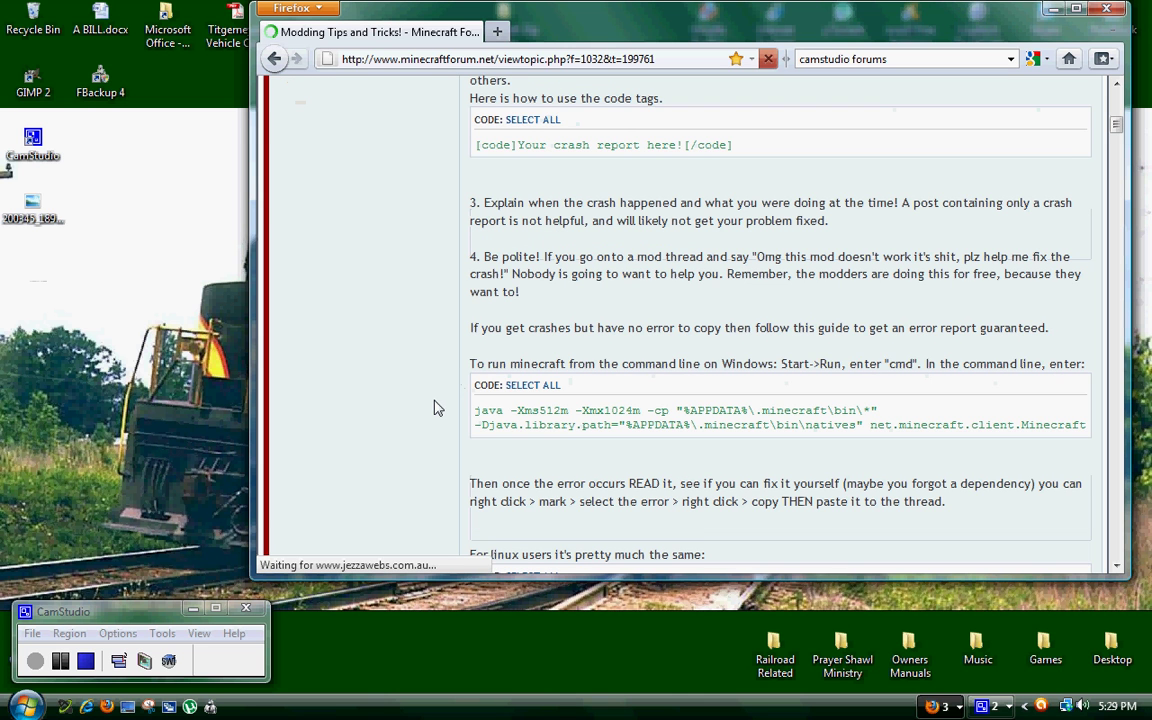
left_click_drag(466, 262, 486, 264)
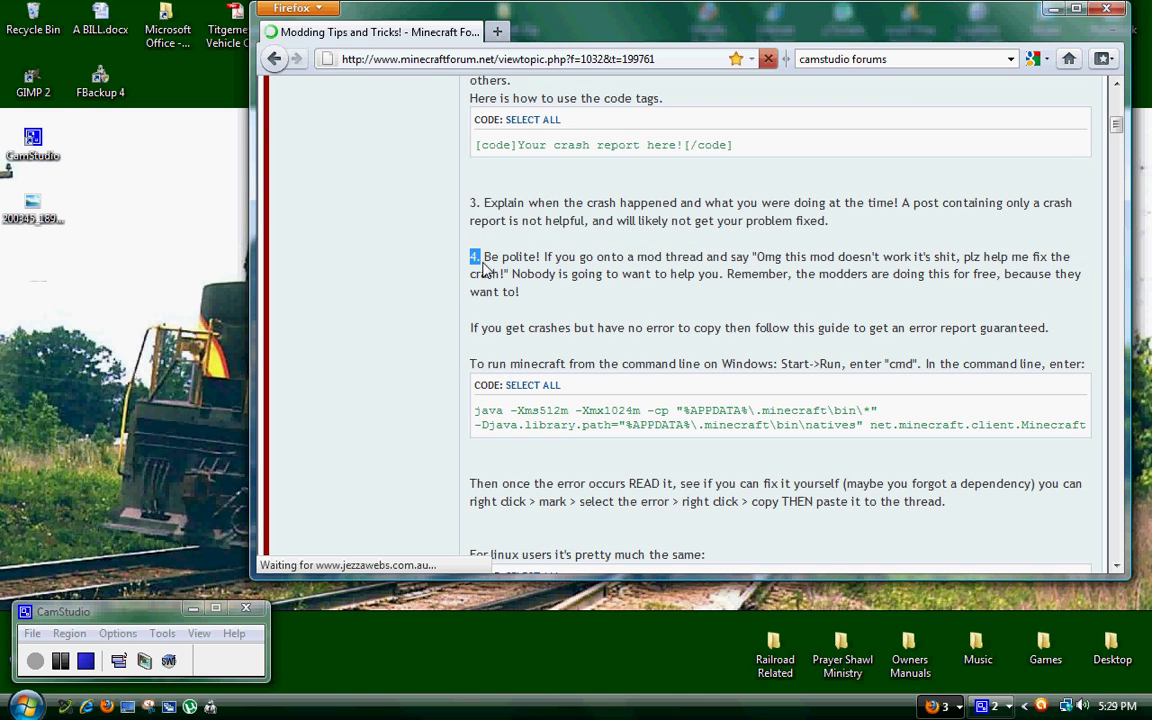
left_click(484, 266)
Copy the java launch command from the code box, then minimize Firefox
left_click(525, 388)
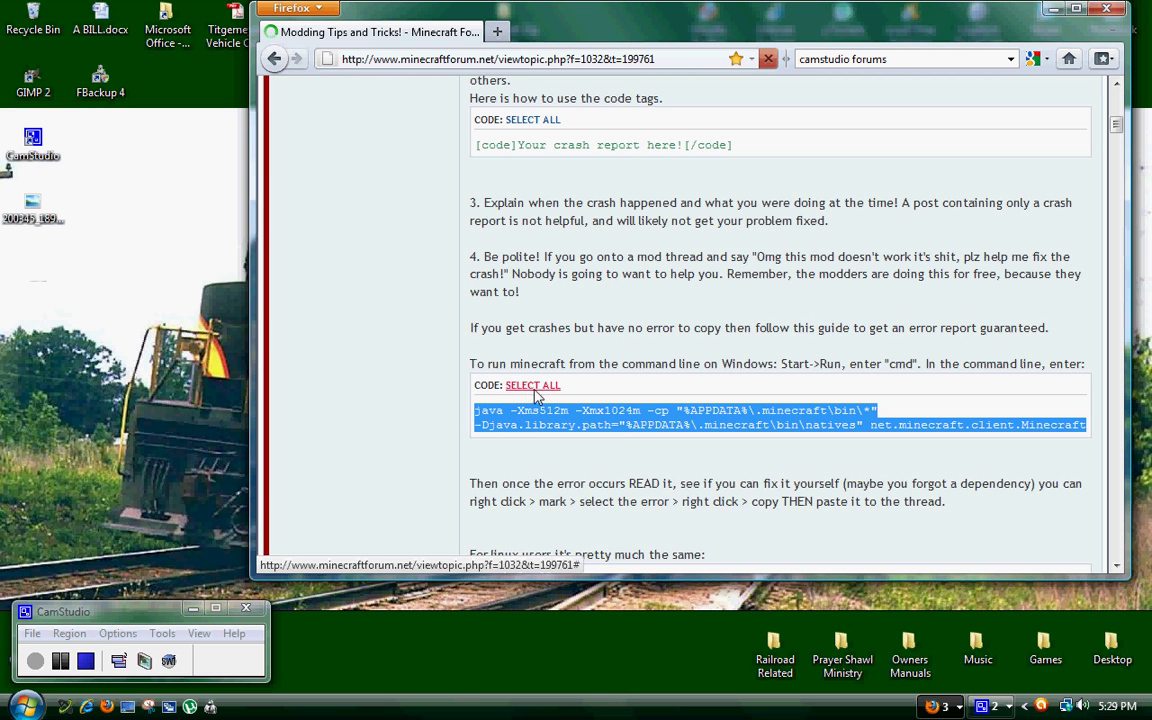
right_click(631, 431)
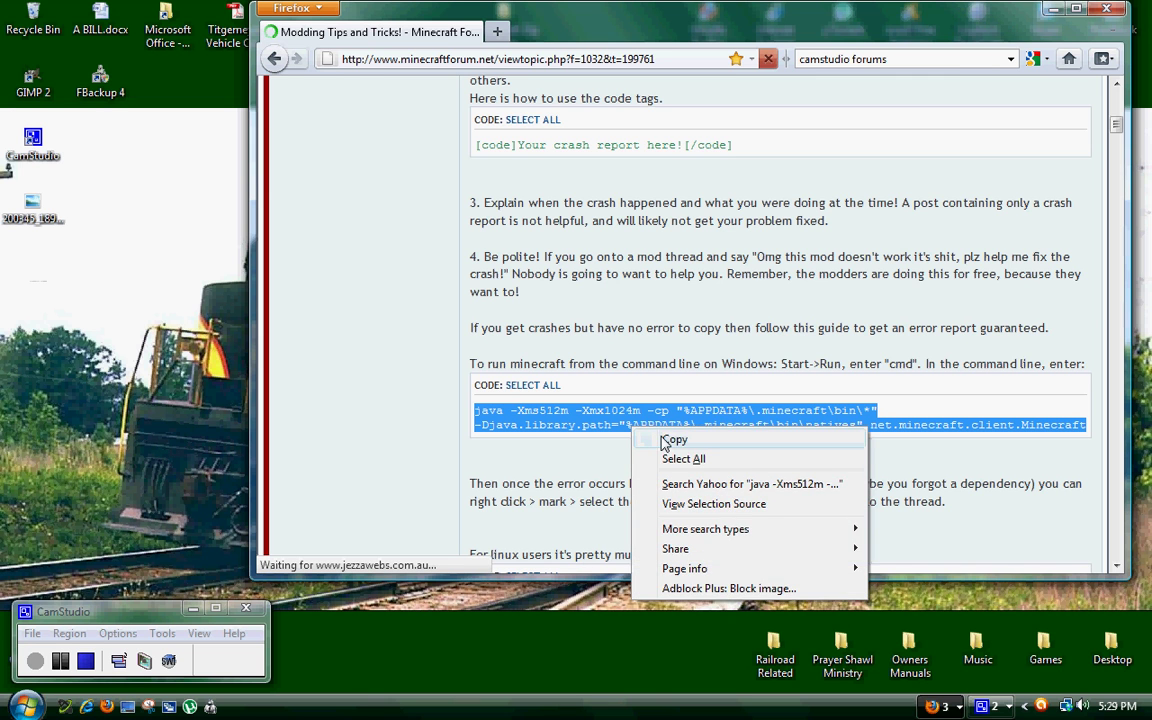
left_click(665, 441)
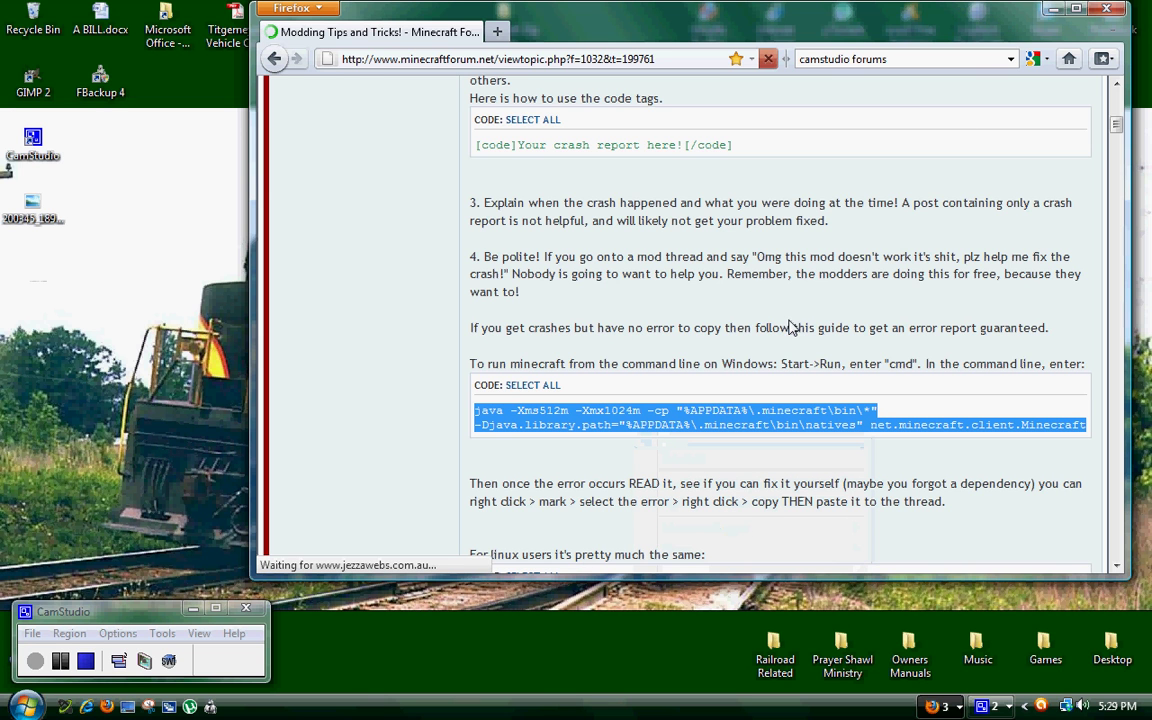
left_click(712, 292)
left_click(1053, 9)
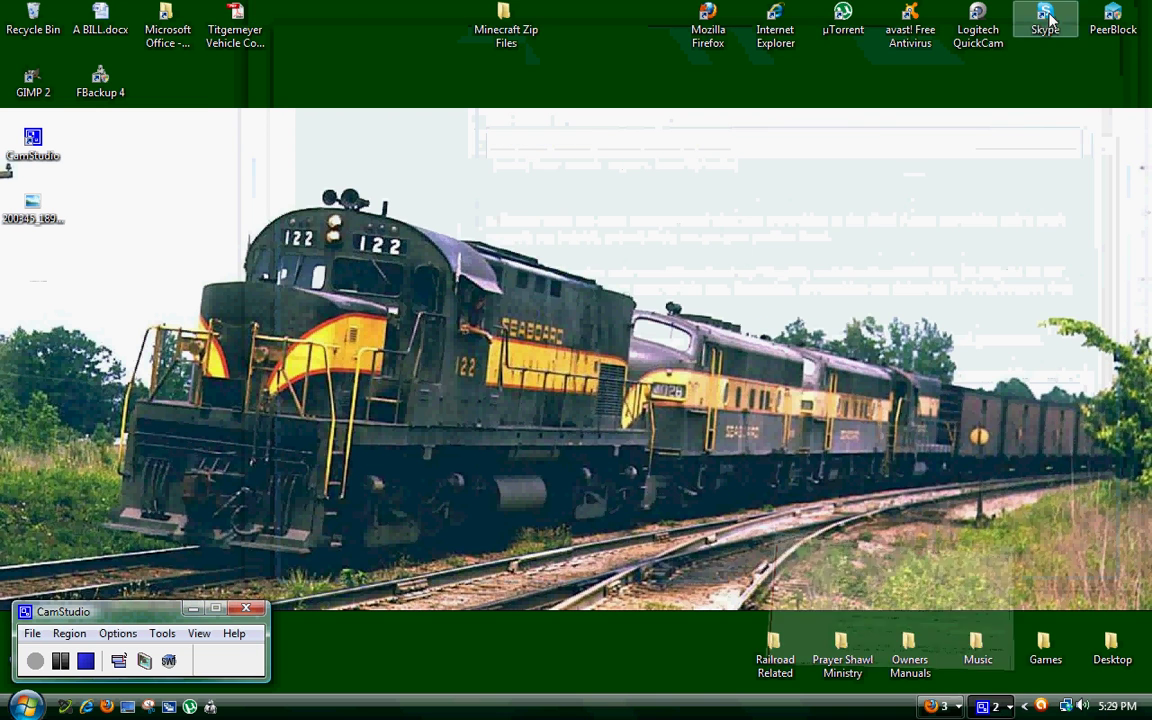
Open a Command Prompt by running cmd from the Windows Run dialog
left_click(26, 706)
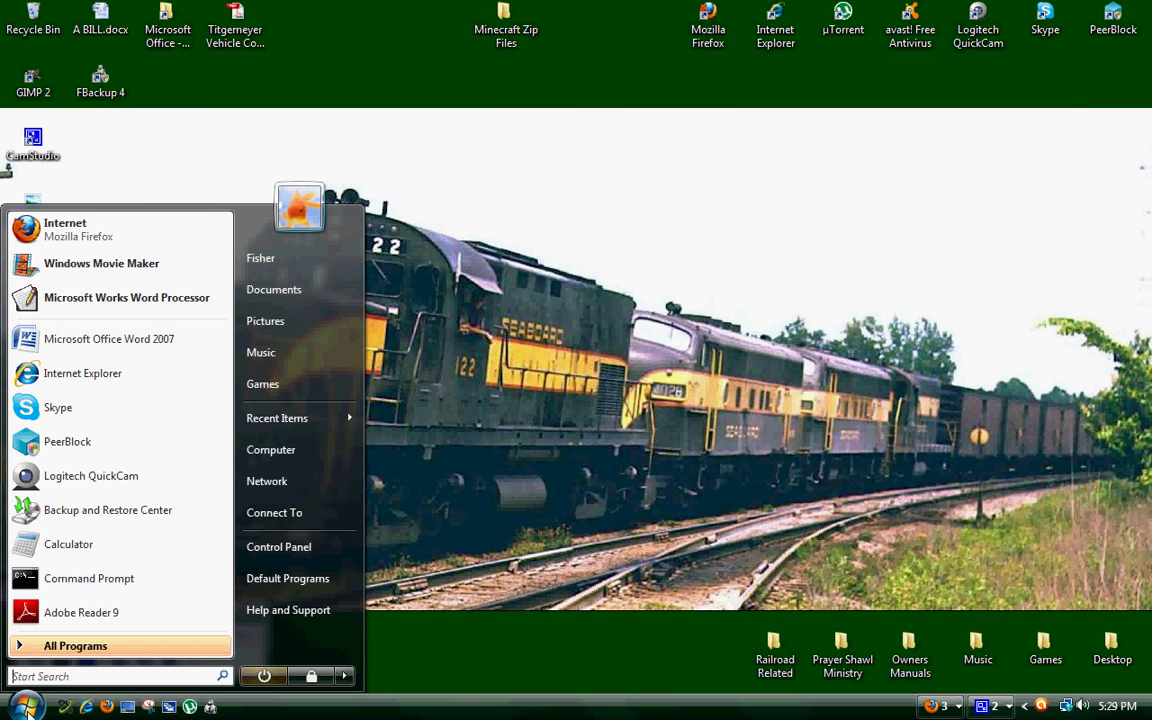
type("run")
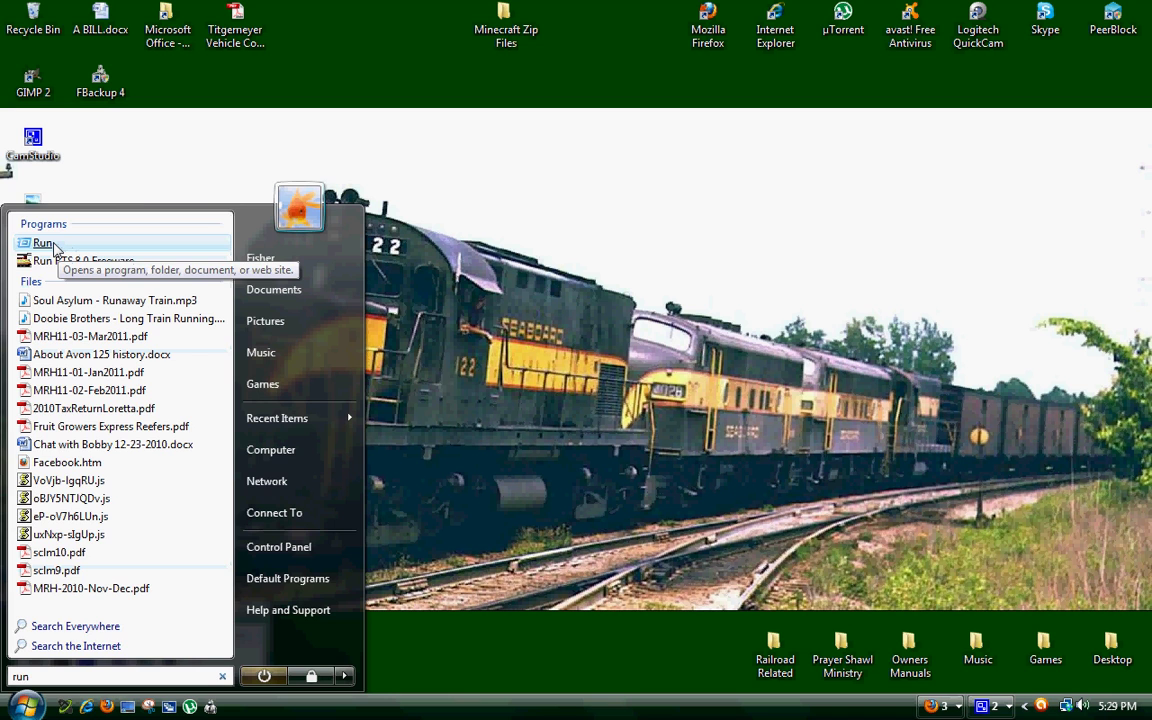
left_click(55, 248)
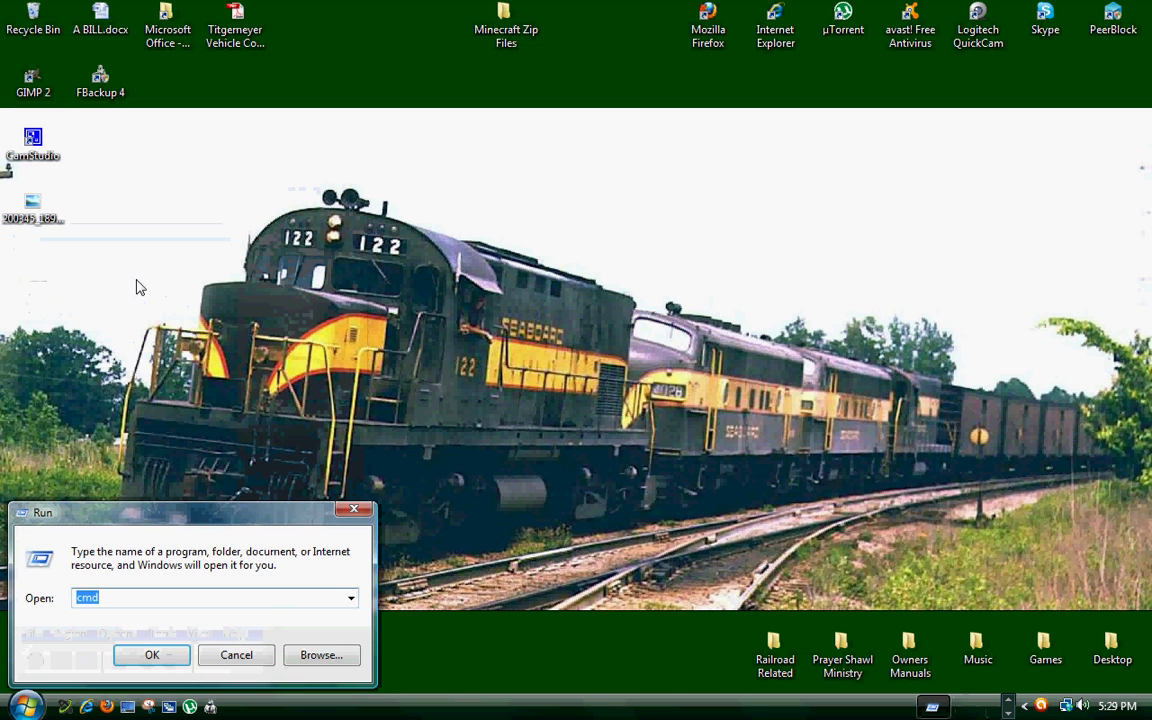
left_click_drag(154, 512, 376, 280)
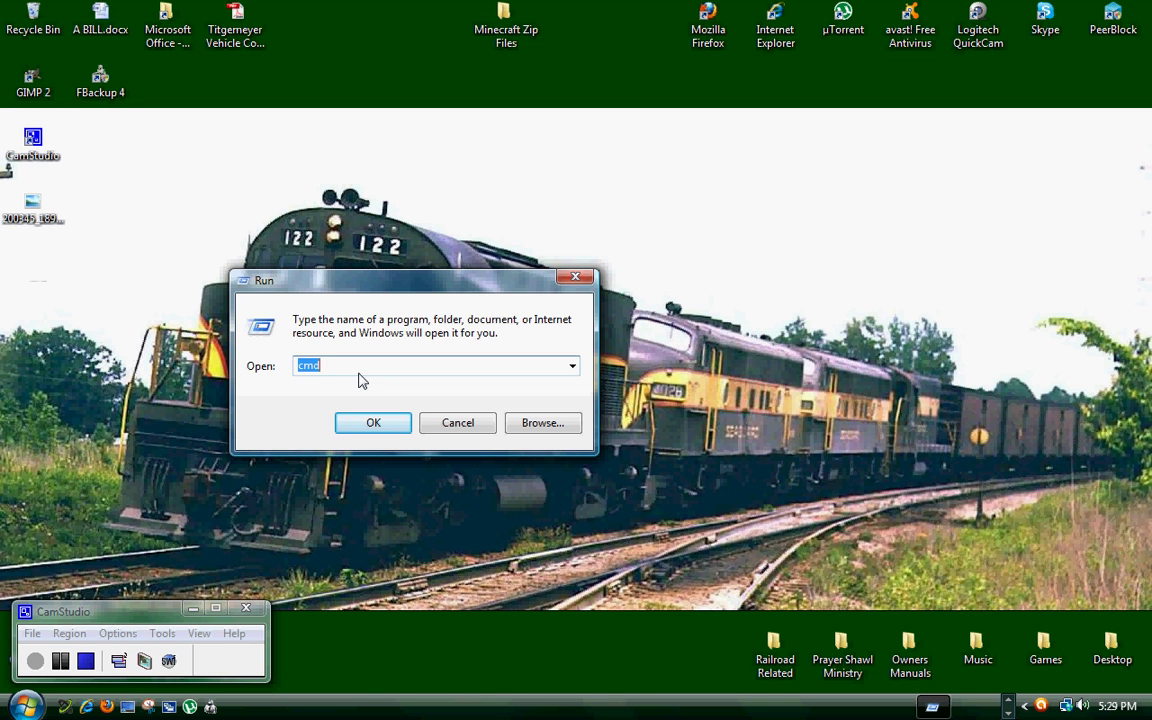
key("BackSpace")
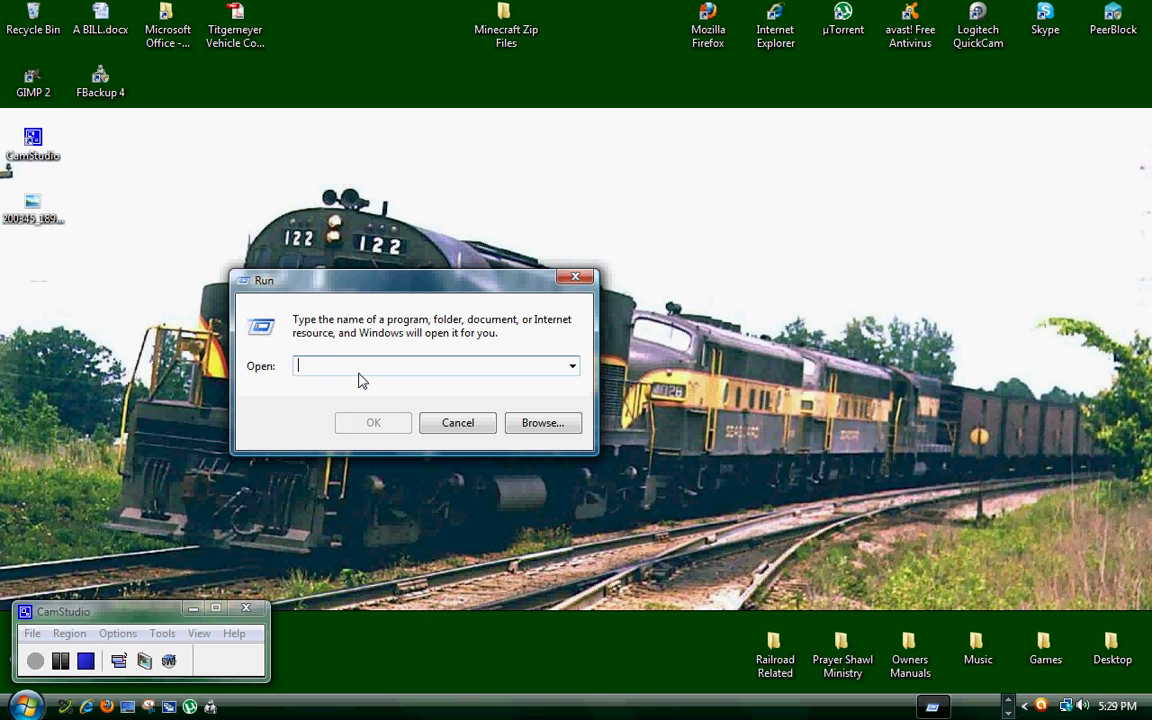
type("cmd")
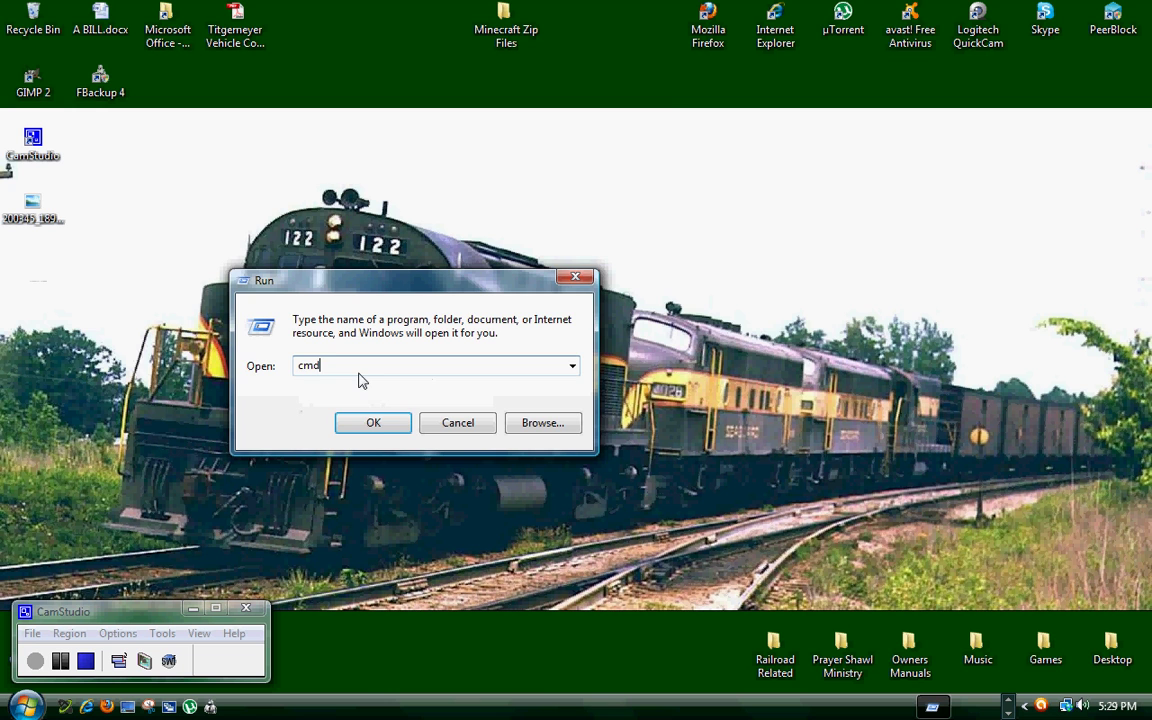
left_click(377, 423)
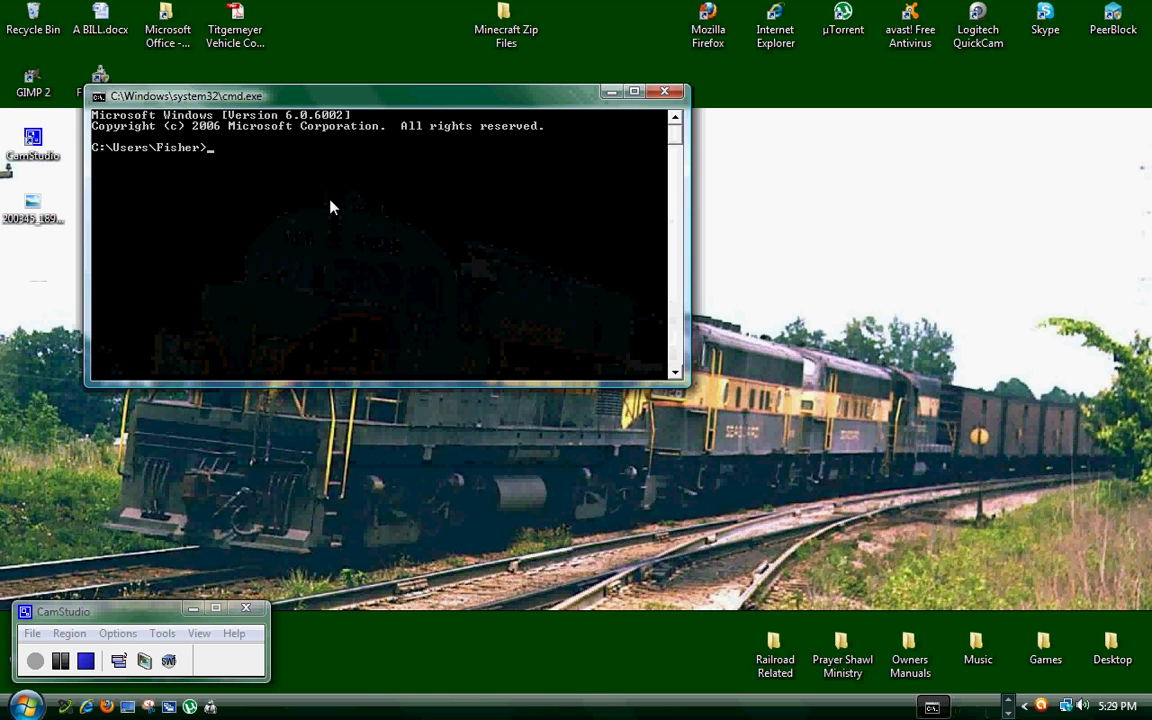
Paste the copied java command into Command Prompt so Minecraft relaunches and crashes again
right_click(209, 152)
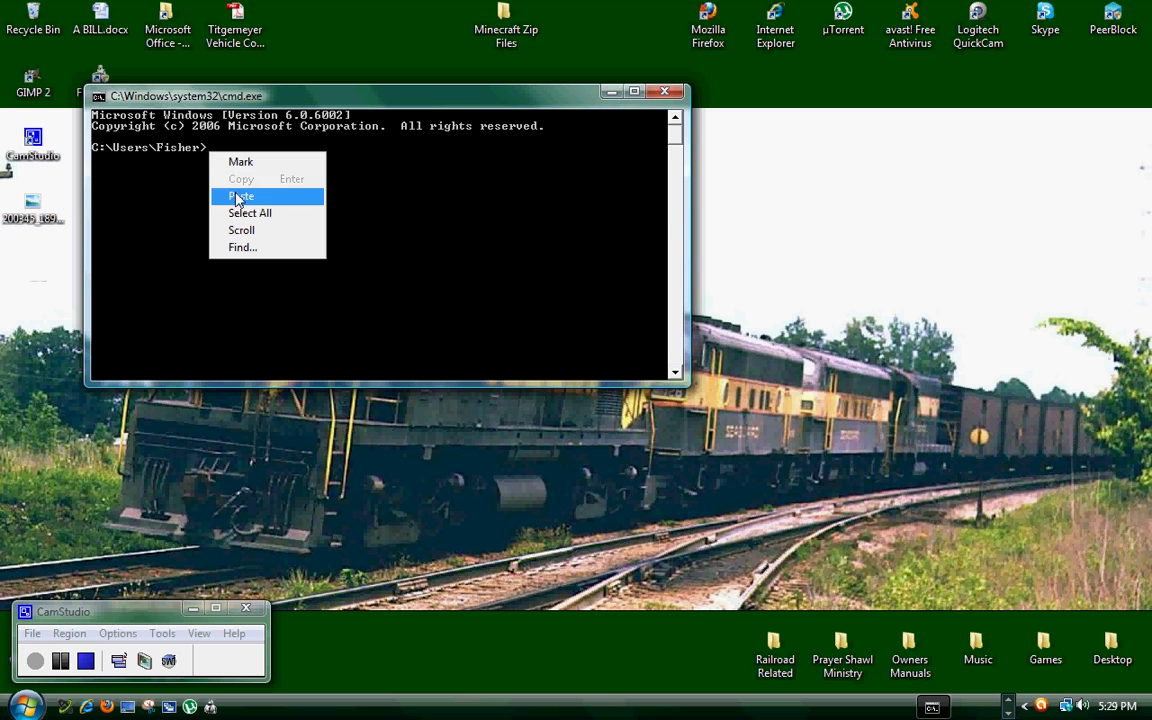
left_click(237, 196)
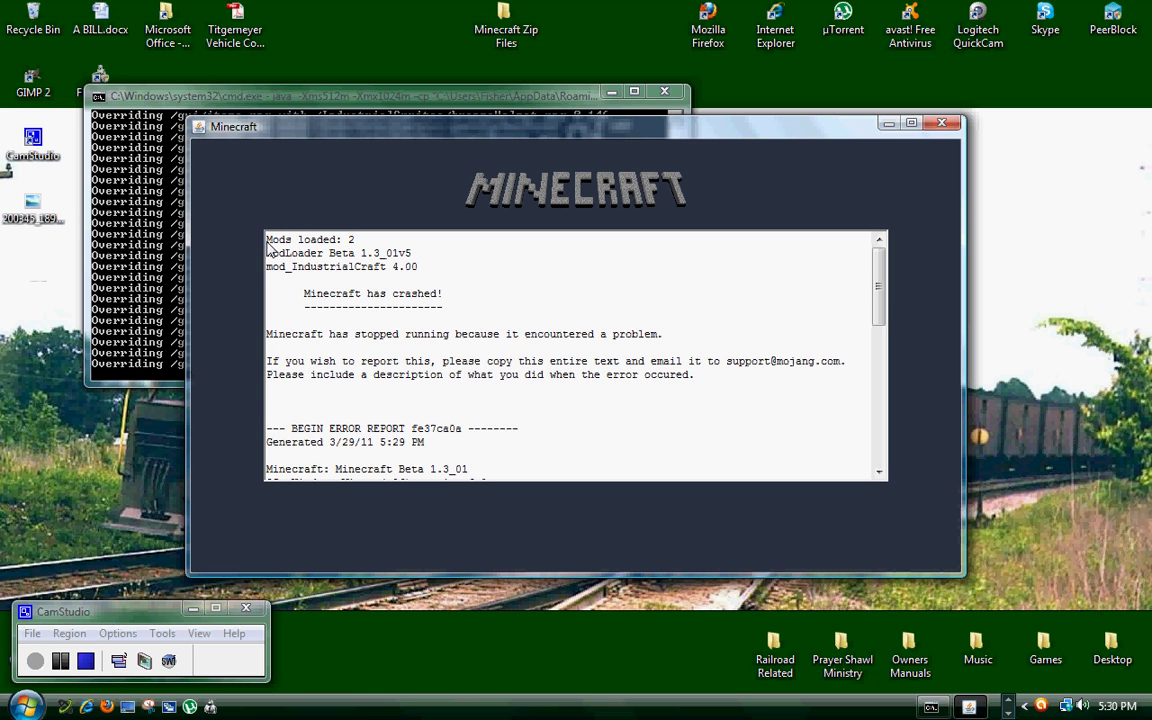
Copy the full crash report text, then close the Minecraft and cmd.exe windows
mouse_move(267, 241)
left_mouse_down()
mouse_move(332, 254)
mouse_move(346, 372)
mouse_move(407, 519)
left_mouse_up()
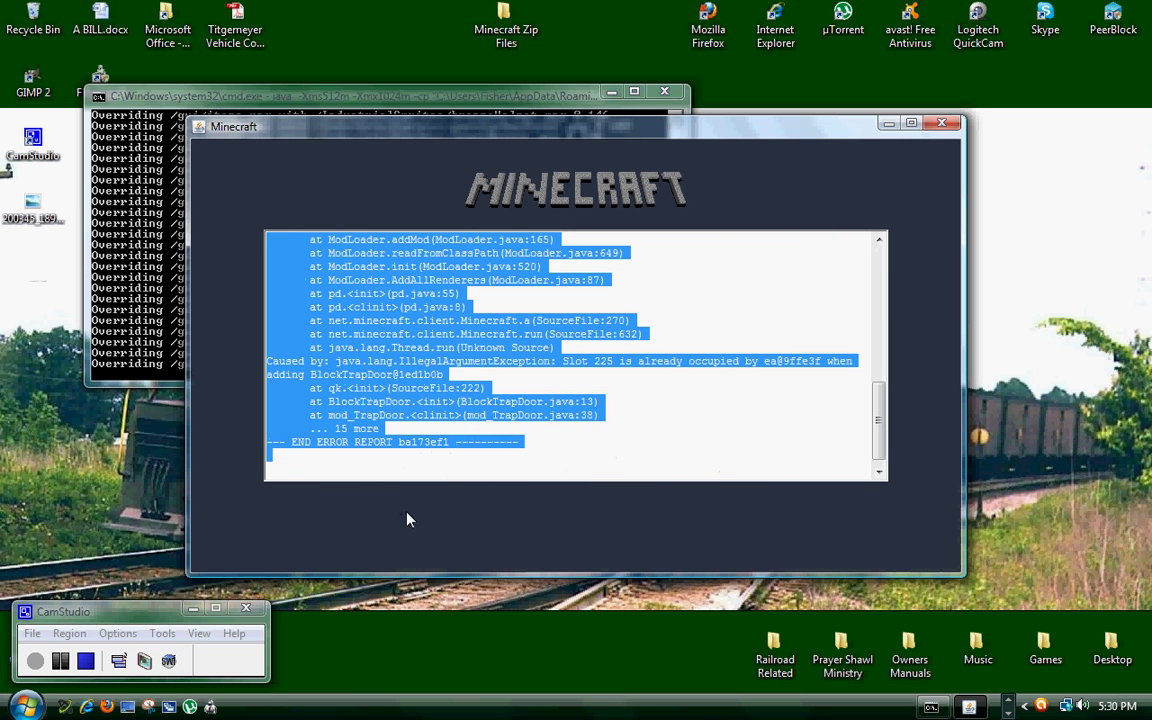
right_click(379, 356)
left_click(404, 405)
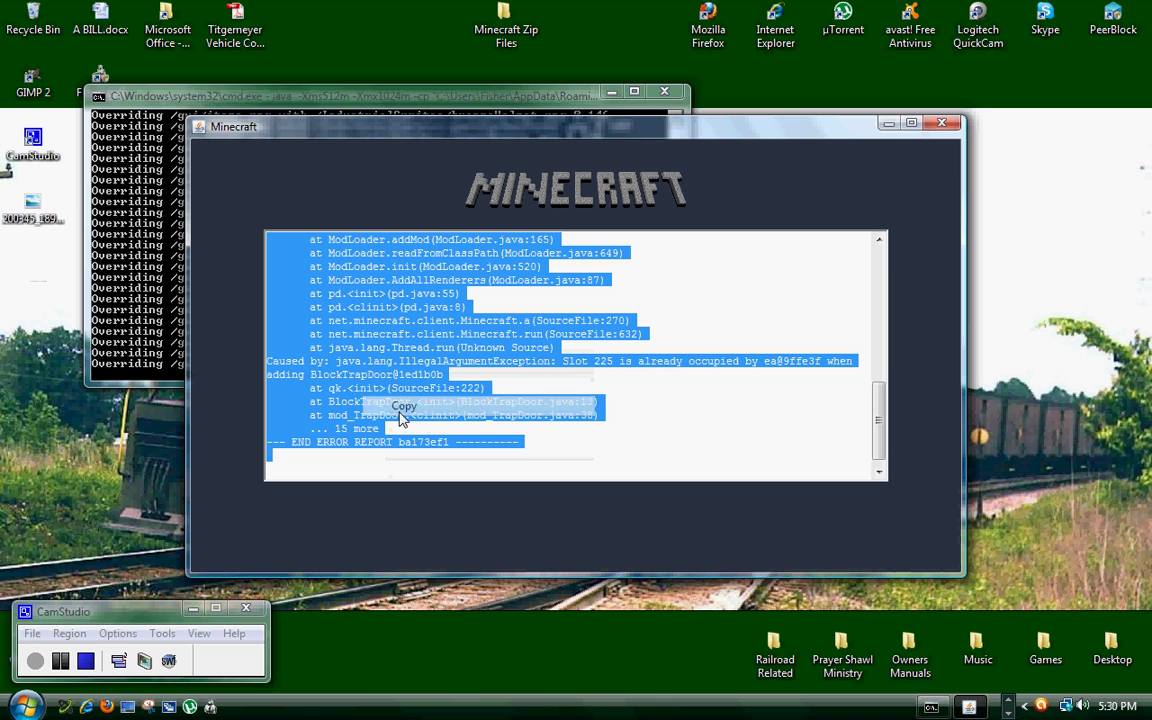
left_click(940, 125)
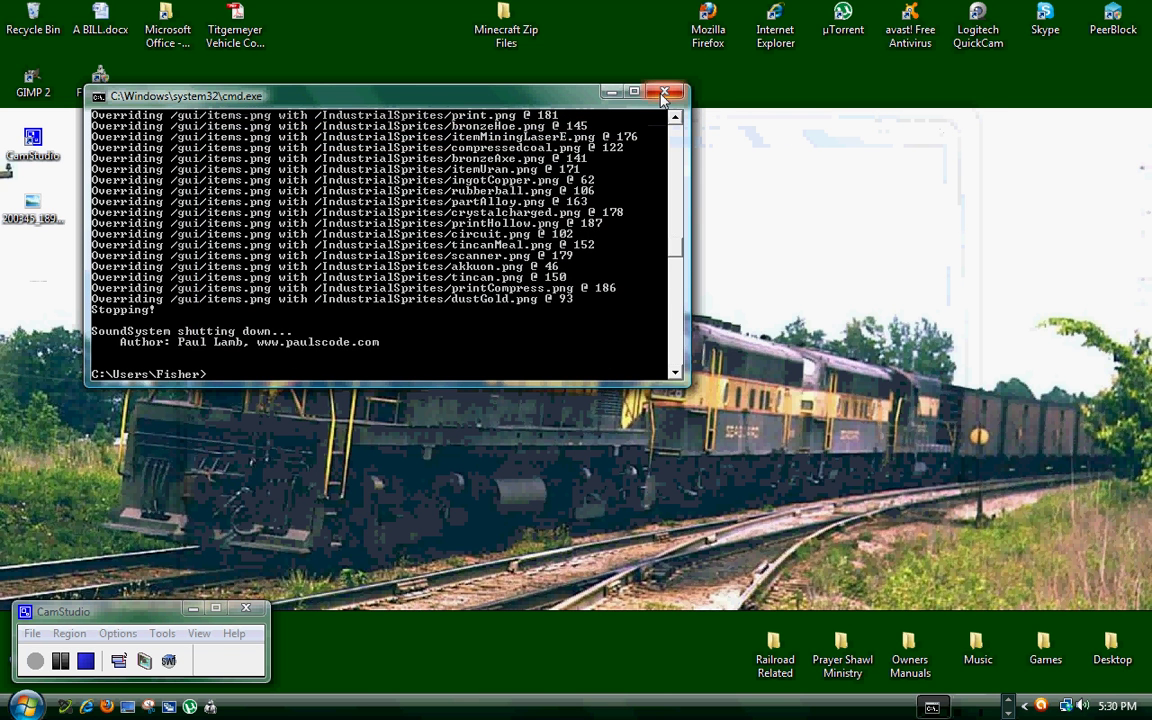
left_click(664, 91)
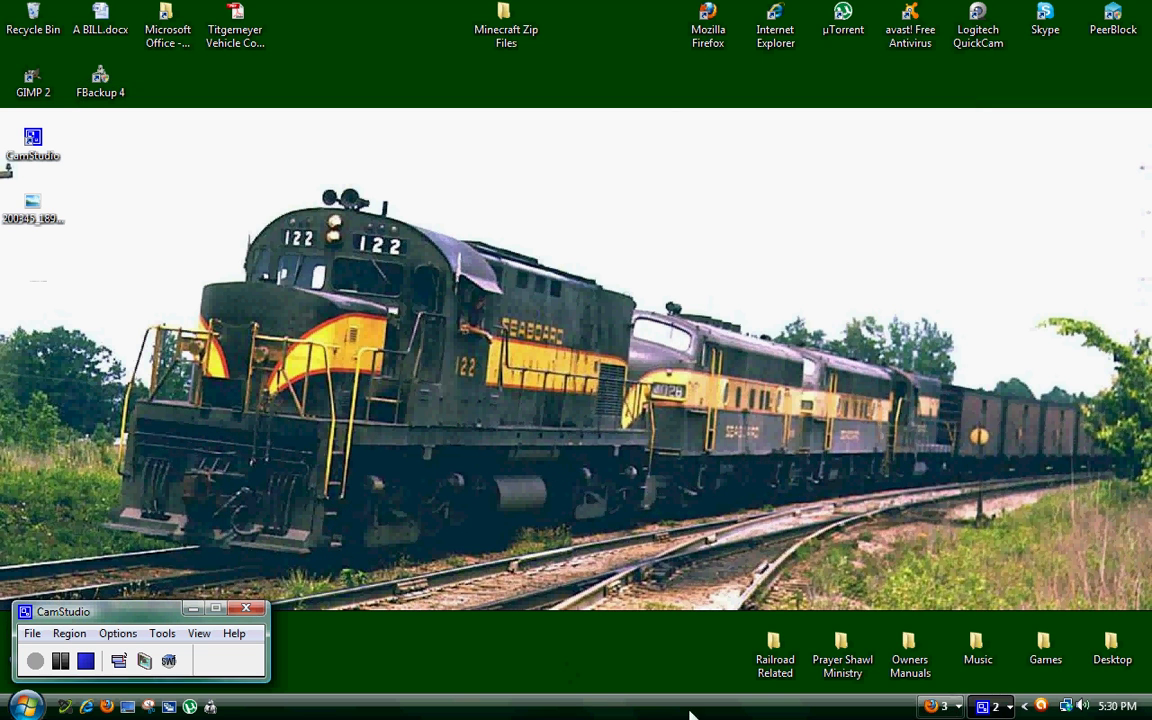
Switch Firefox back to the Modding Tips and Tricks! thread and scroll to its top
left_click(937, 707)
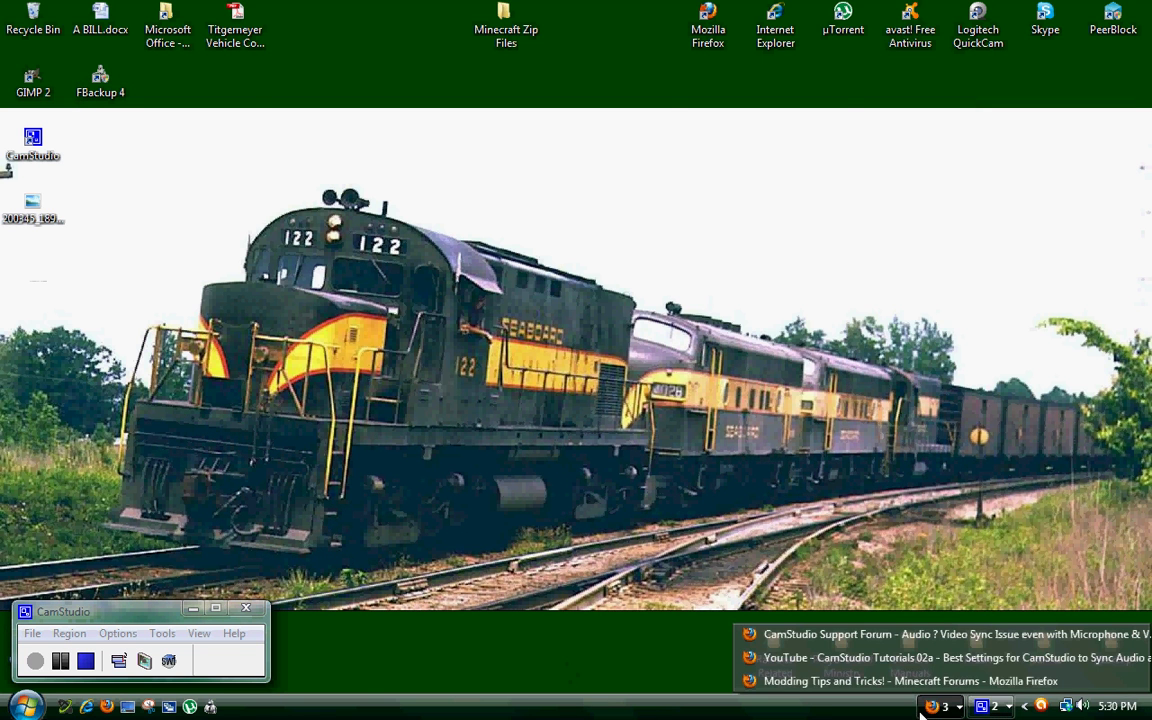
left_click(853, 686)
scroll(400, 345, "up", 10)
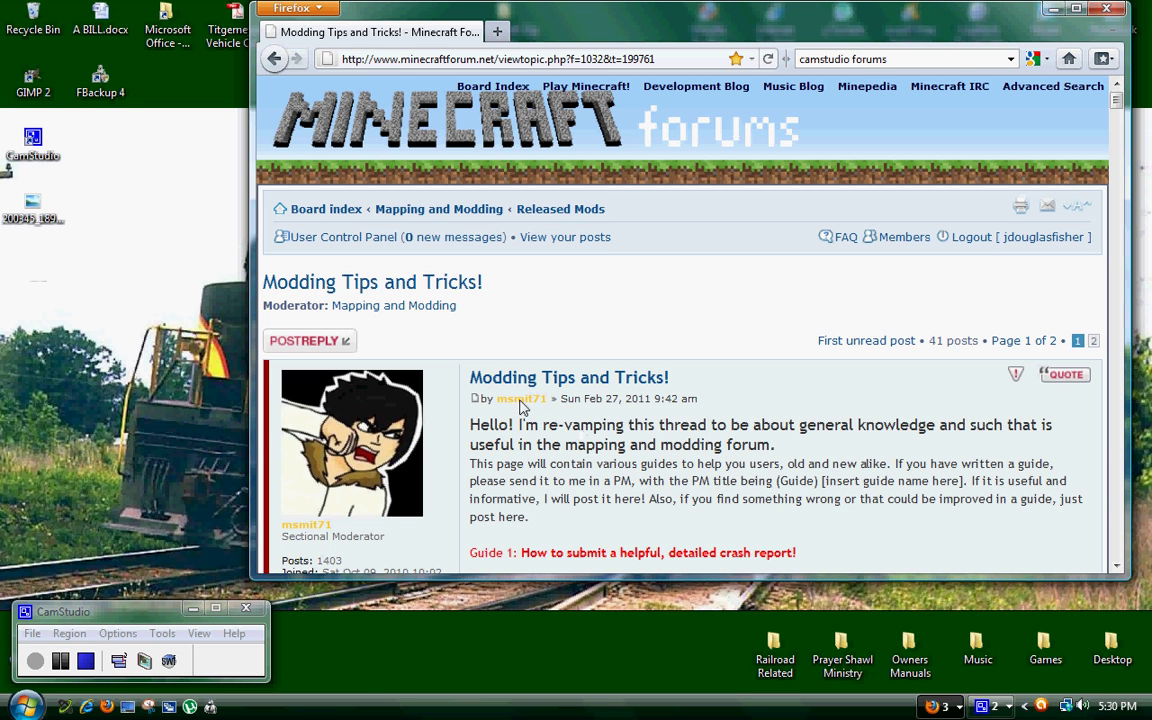
Start a reply reading 'Hey, my minecraft has crashed. Here is the crash report. Please Help.'
left_click(325, 344)
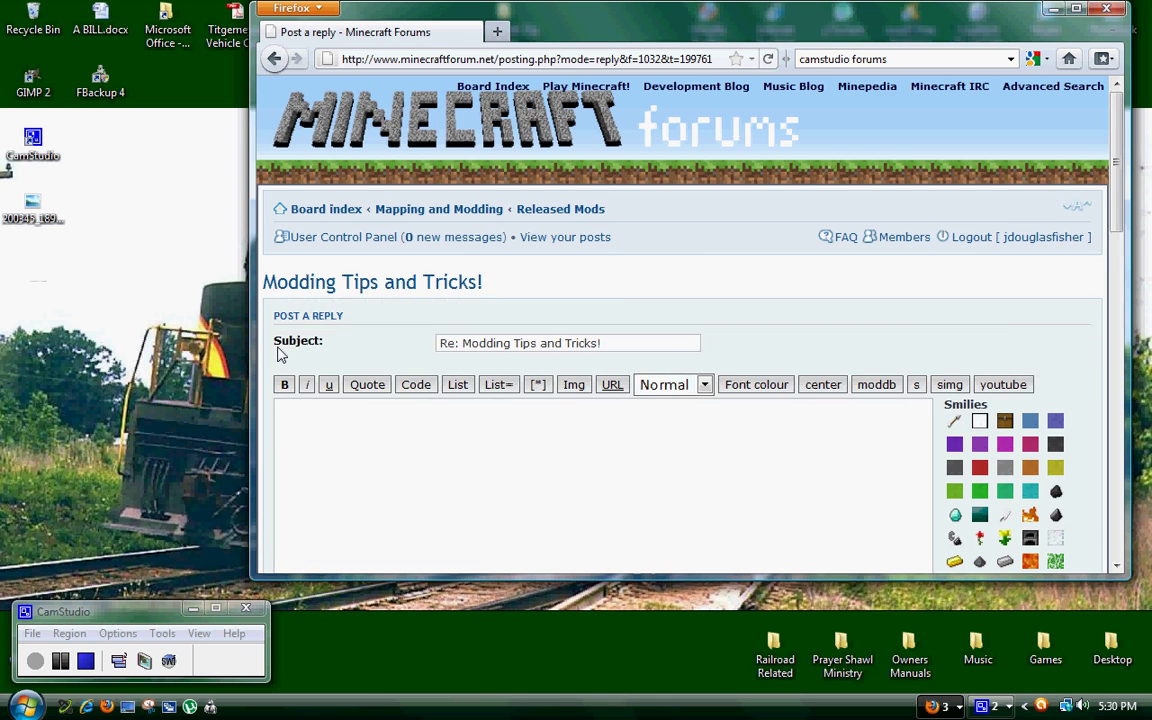
scroll(280, 354, "down", 2)
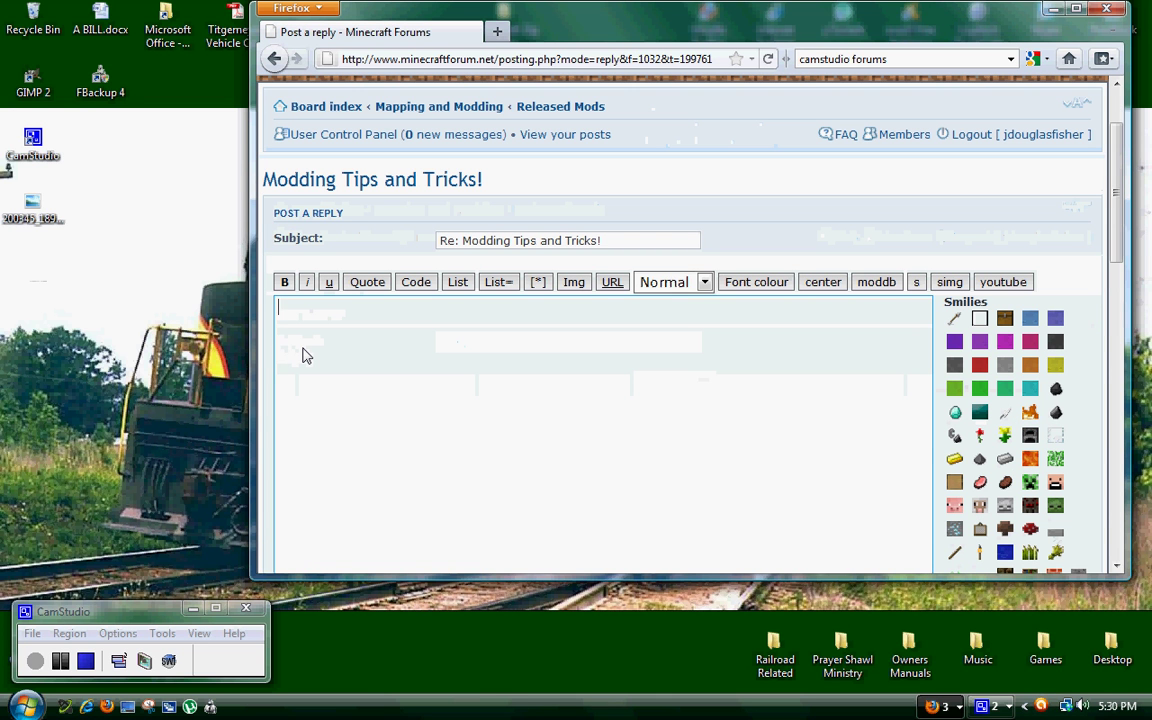
type("Hey, ")
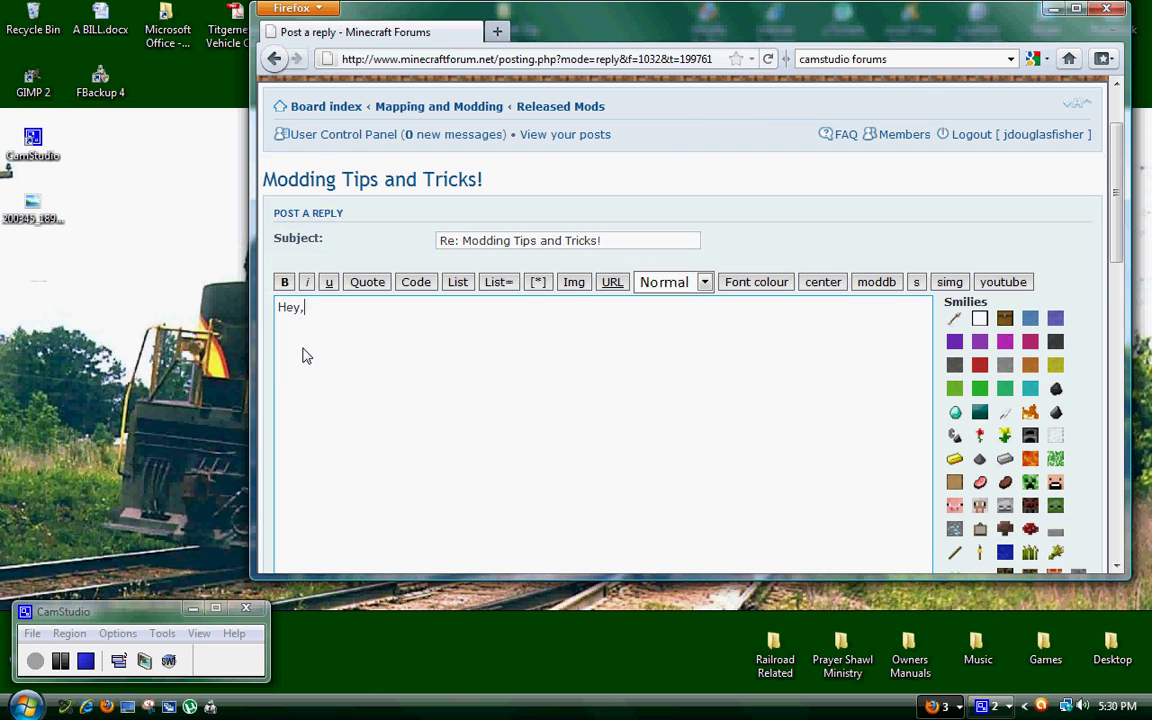
type("my minec")
type("raft ")
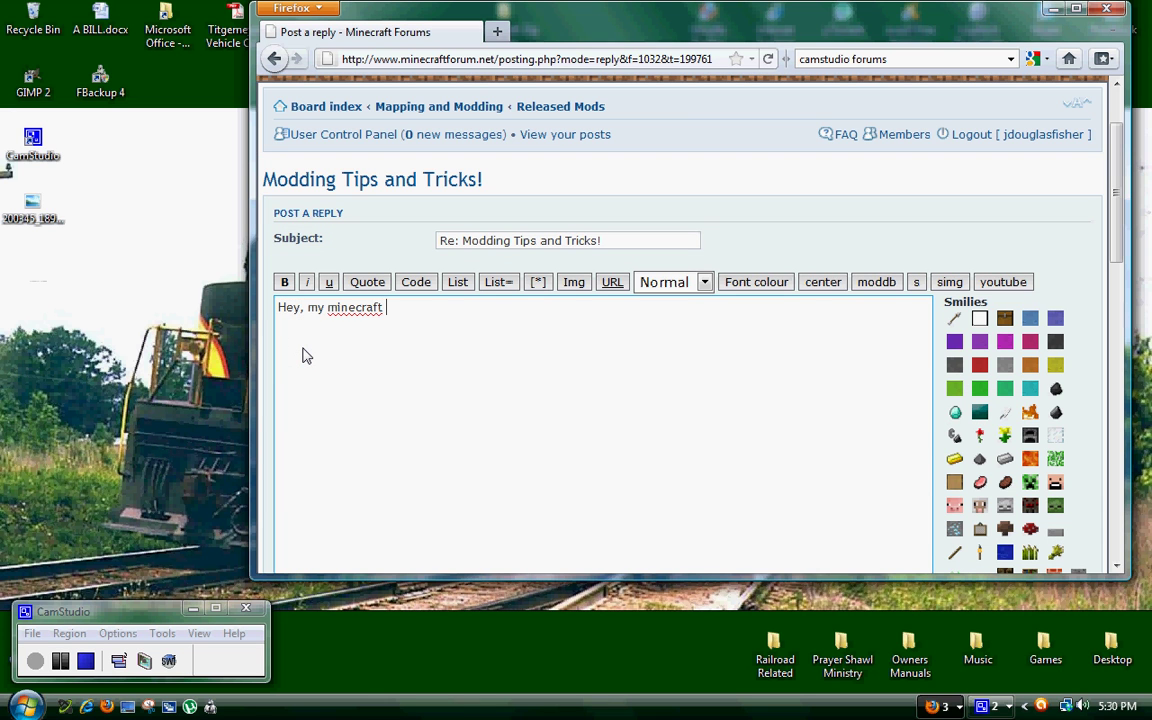
type("has crashed. Here")
type(" is the c")
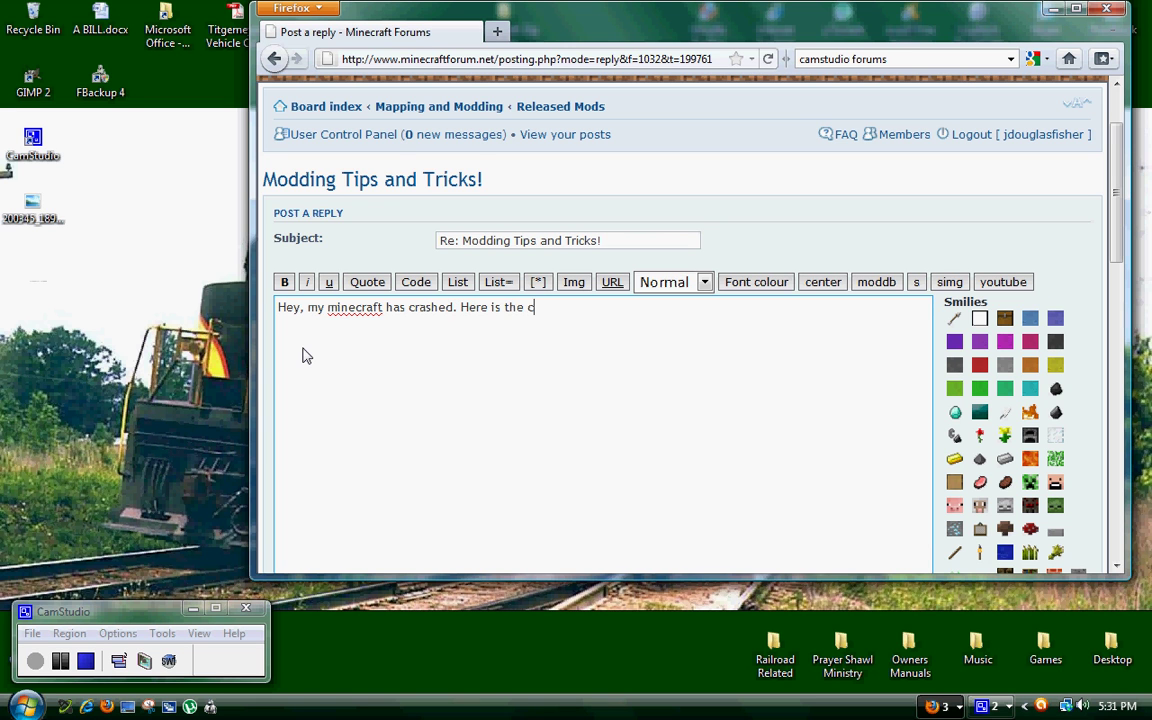
type("rash report. Pleas")
type("e Help.")
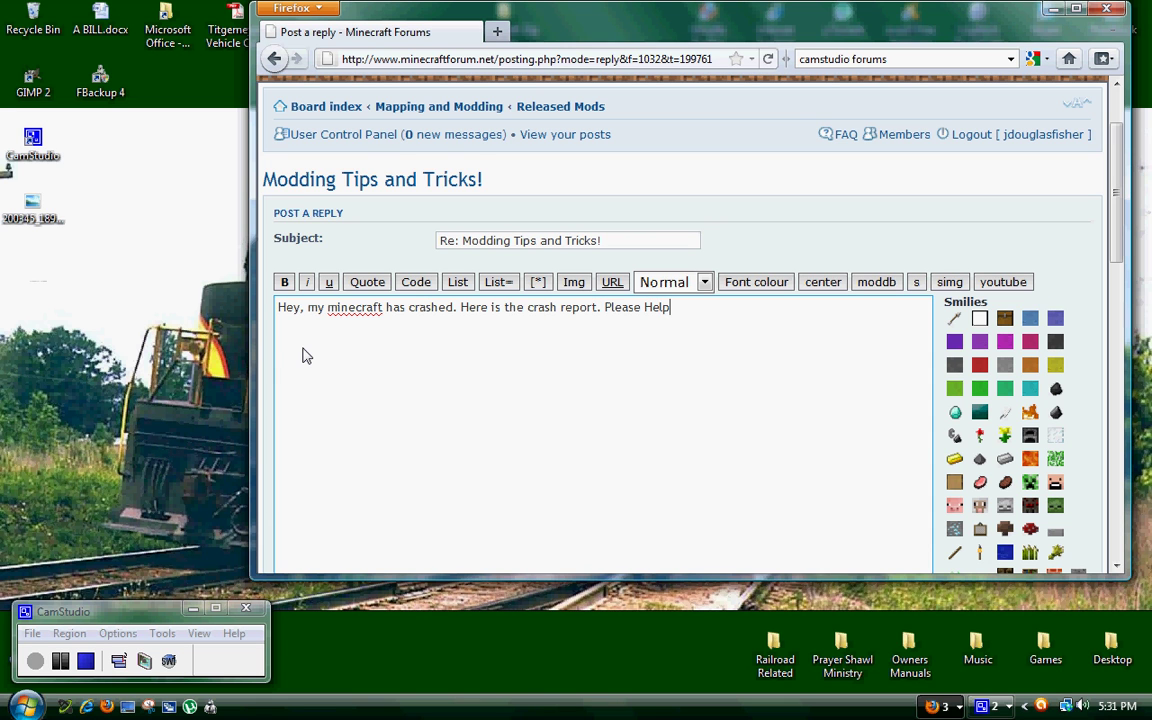
key("Return")
key("Return")
Paste the copied crash report inside a Code block below the message
left_click(411, 285)
right_click(315, 348)
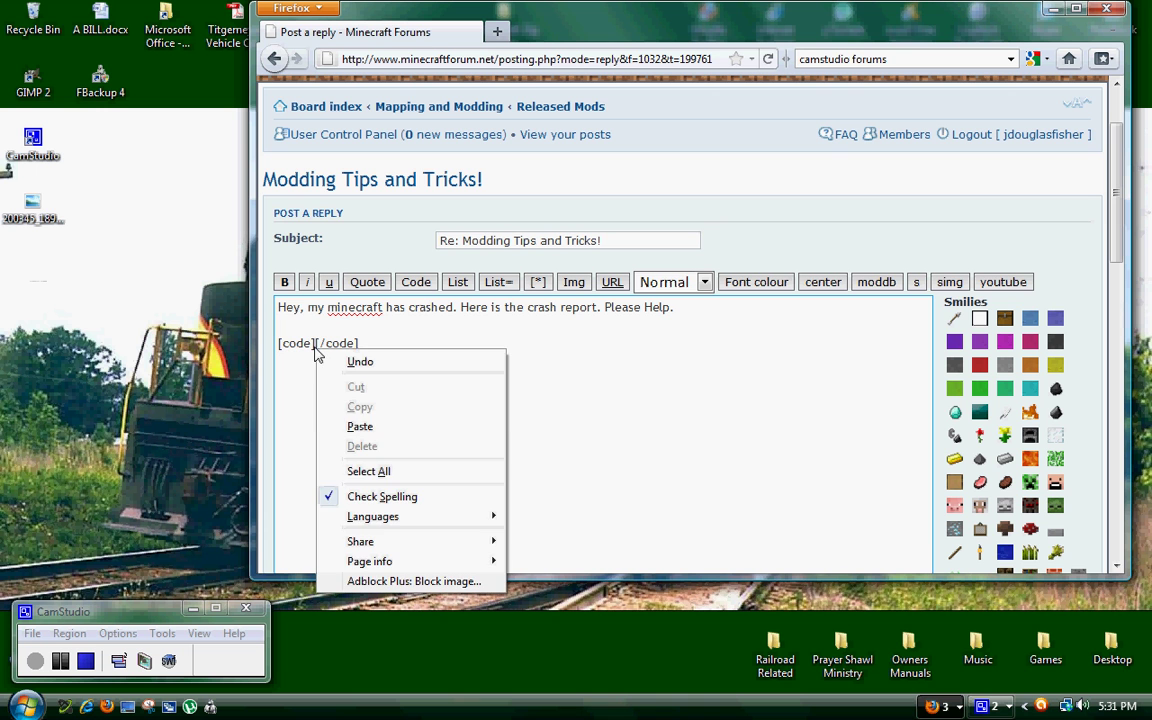
left_click(338, 428)
scroll(496, 455, "down", 8)
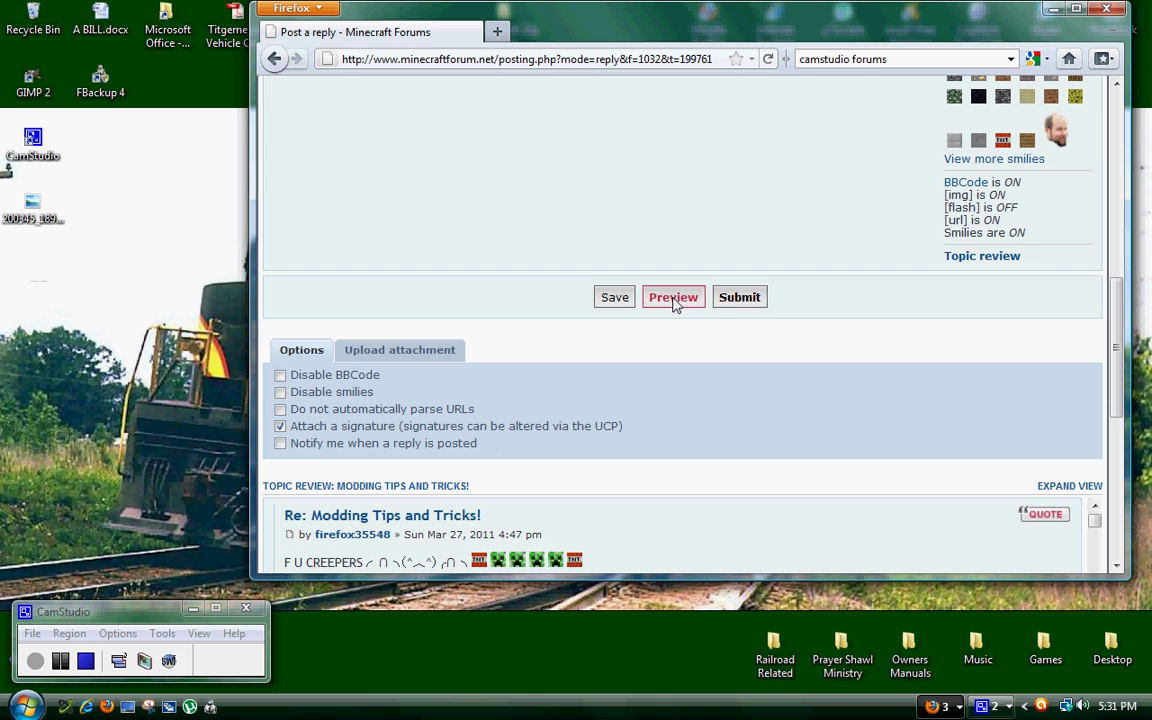
Preview the reply and scroll through the code box to check the entire crash report
left_click(674, 304)
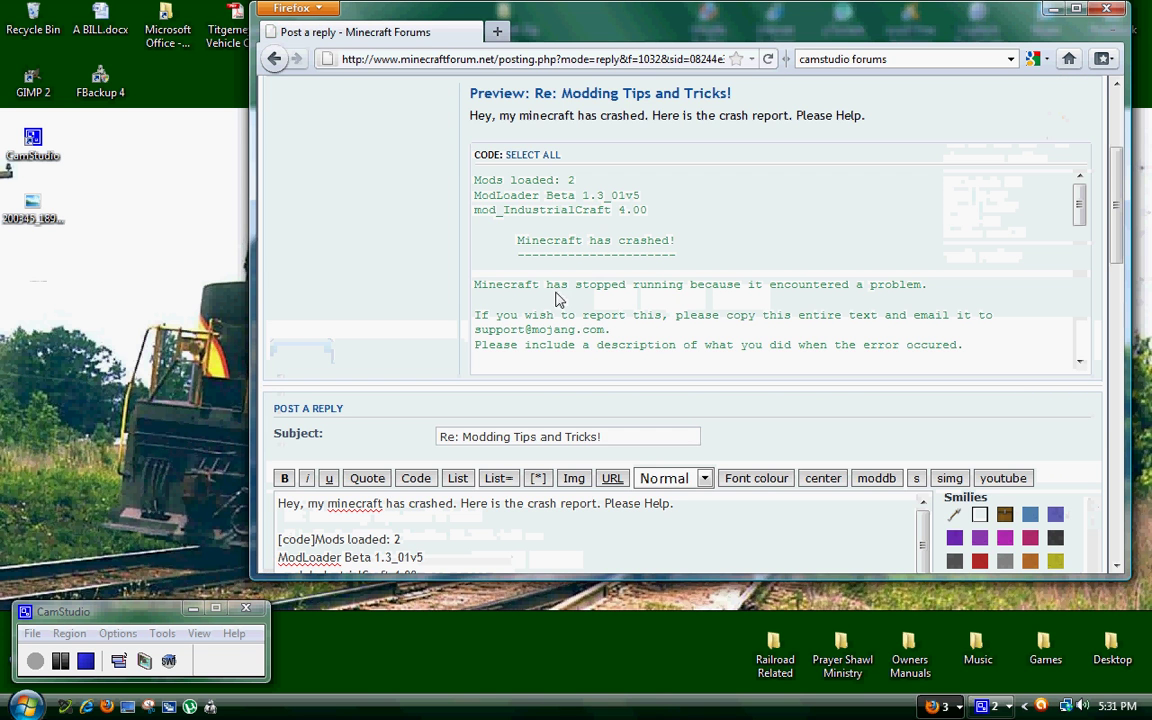
scroll(436, 307, "up", 2)
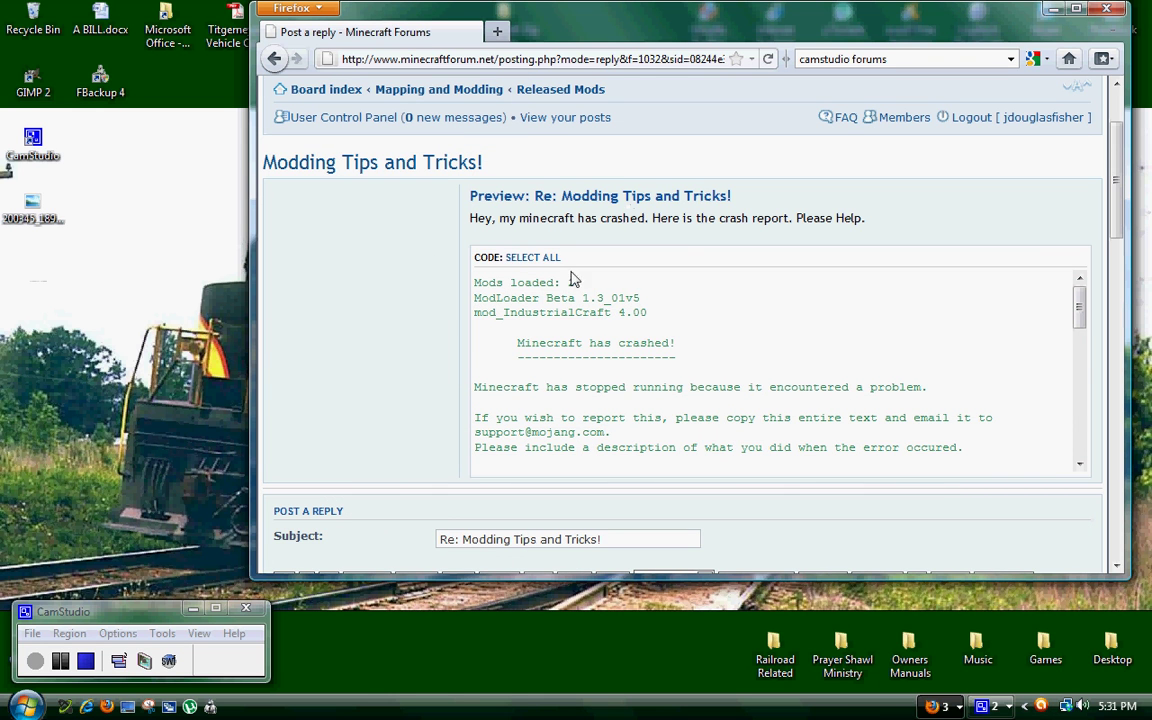
scroll(565, 318, "down", 7)
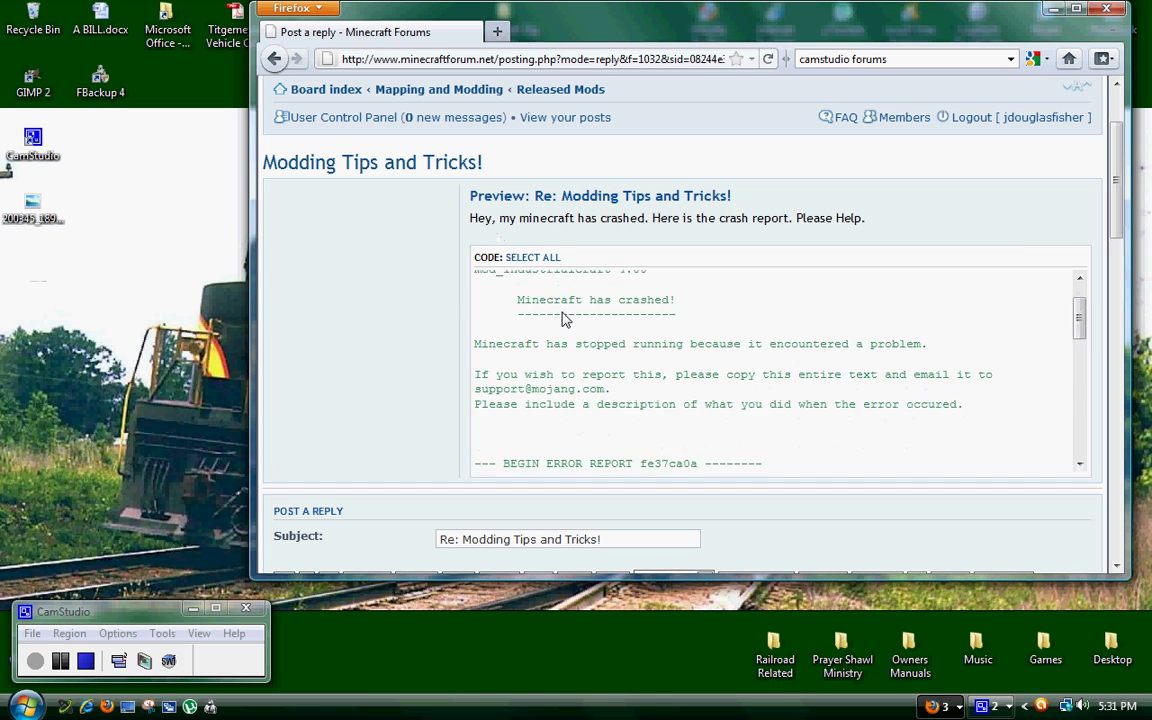
scroll(567, 330, "down", 8)
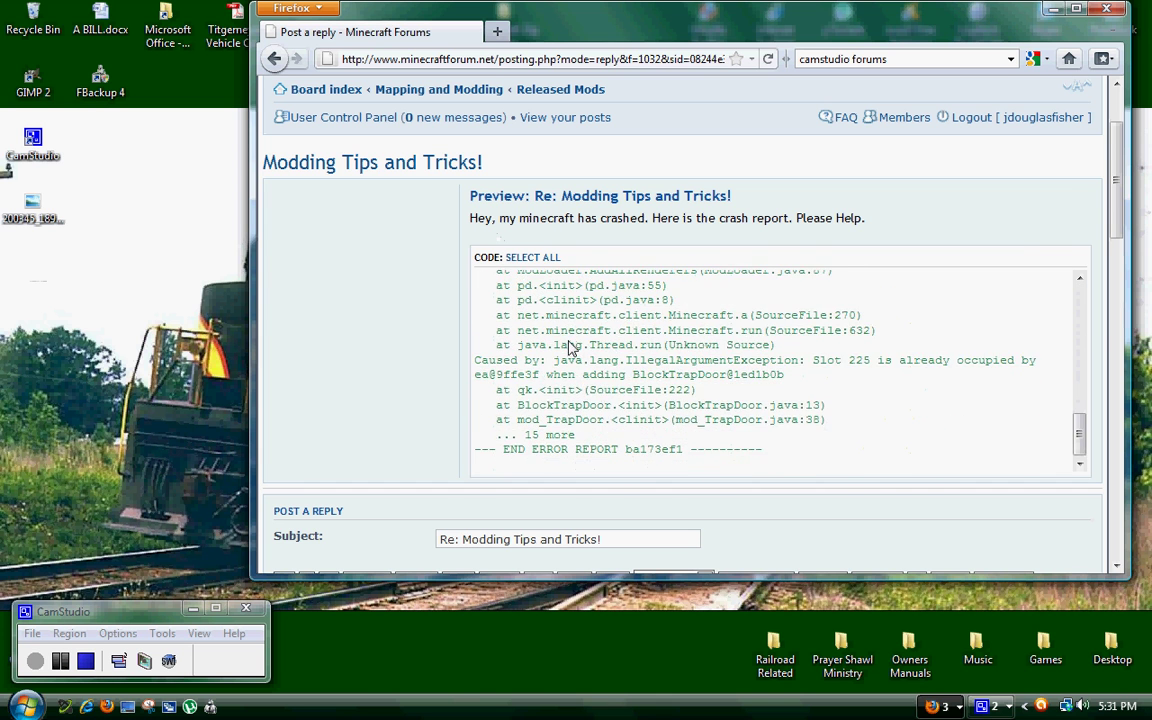
scroll(570, 345, "up", 8)
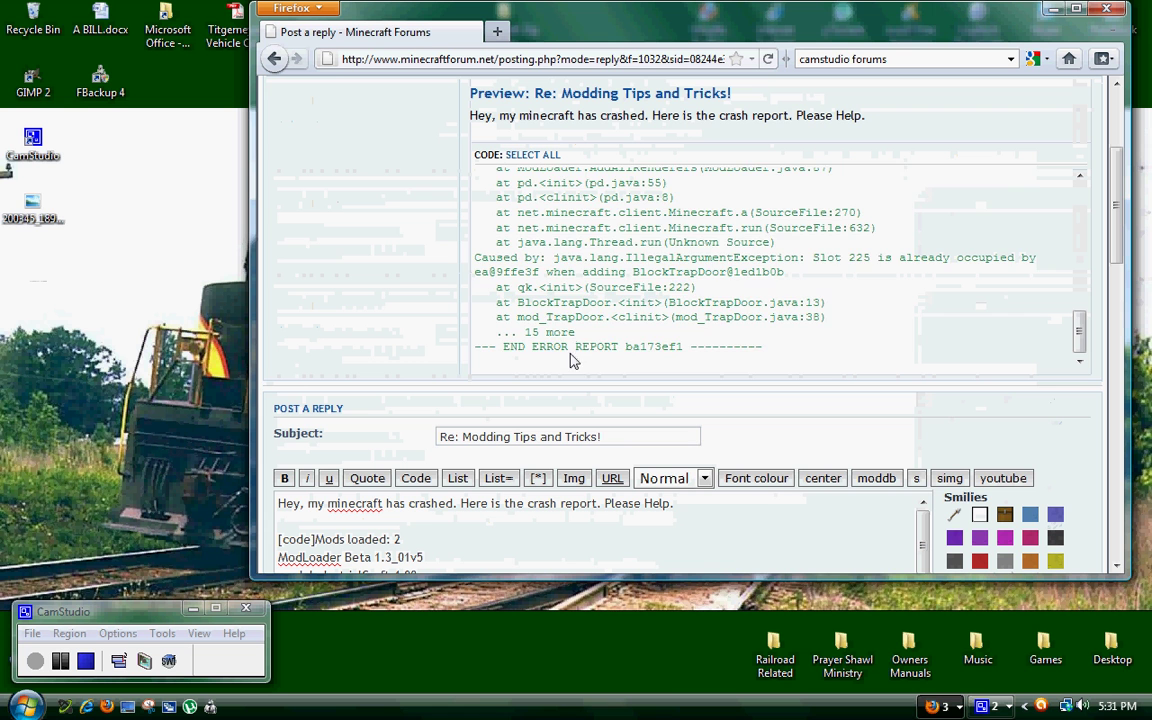
scroll(565, 345, "up", 3)
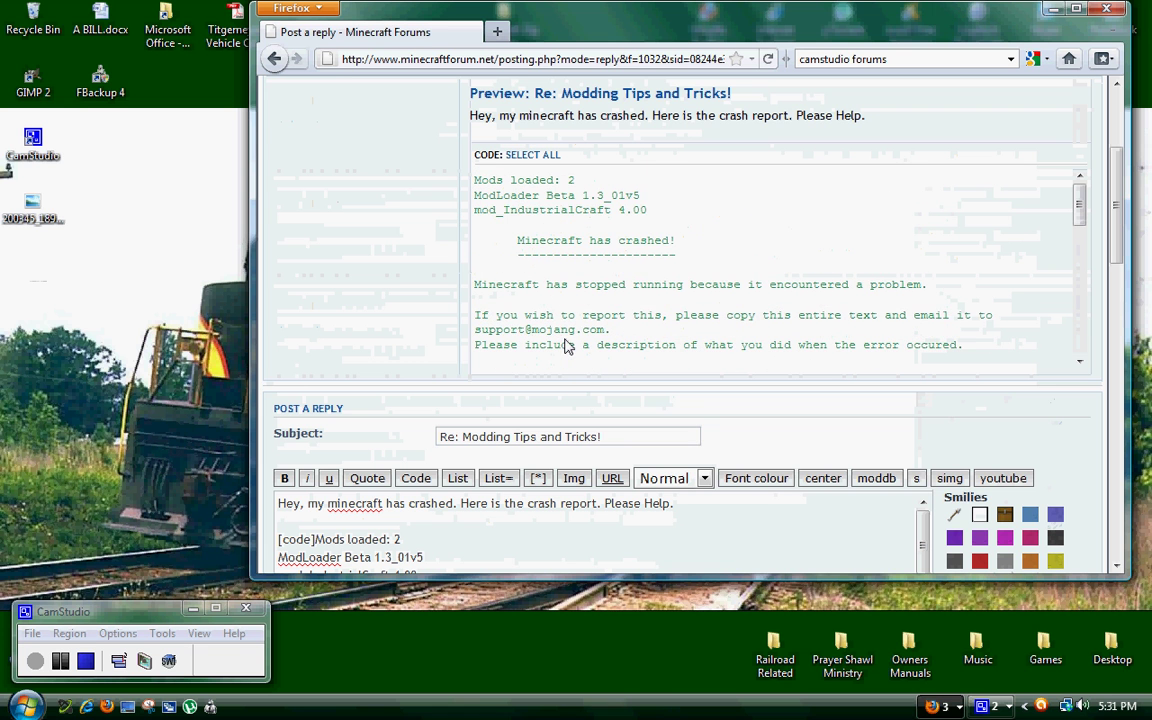
scroll(450, 297, "up", 2)
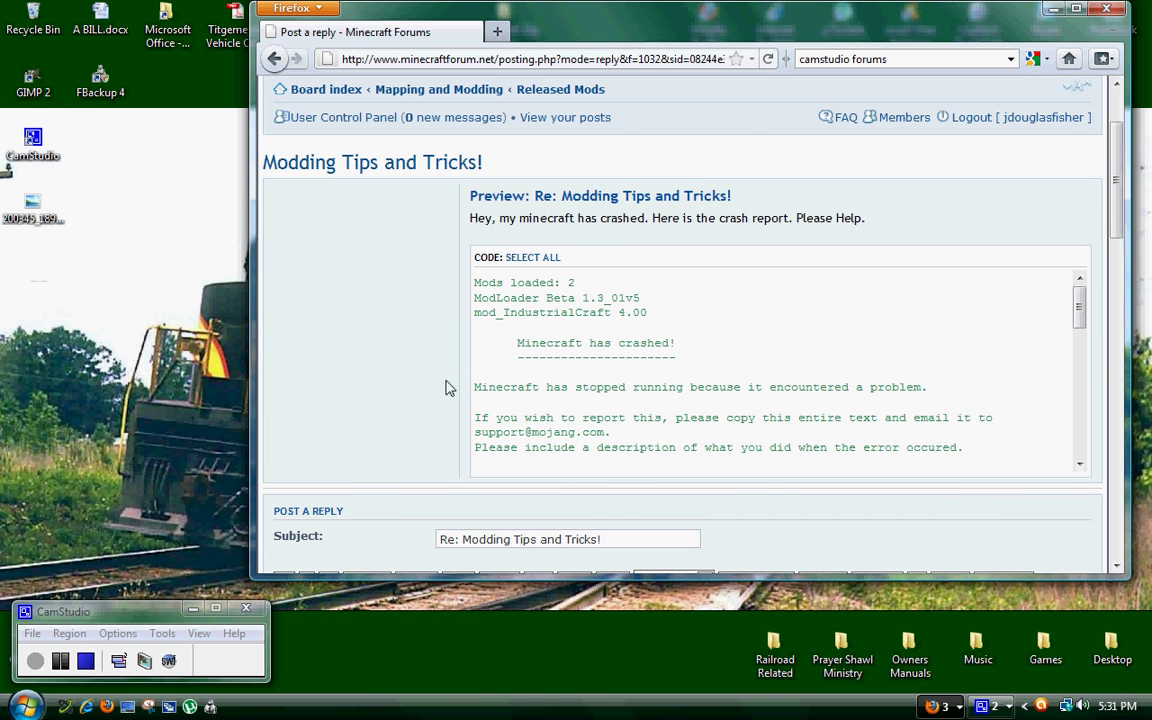
scroll(450, 386, "down", 10)
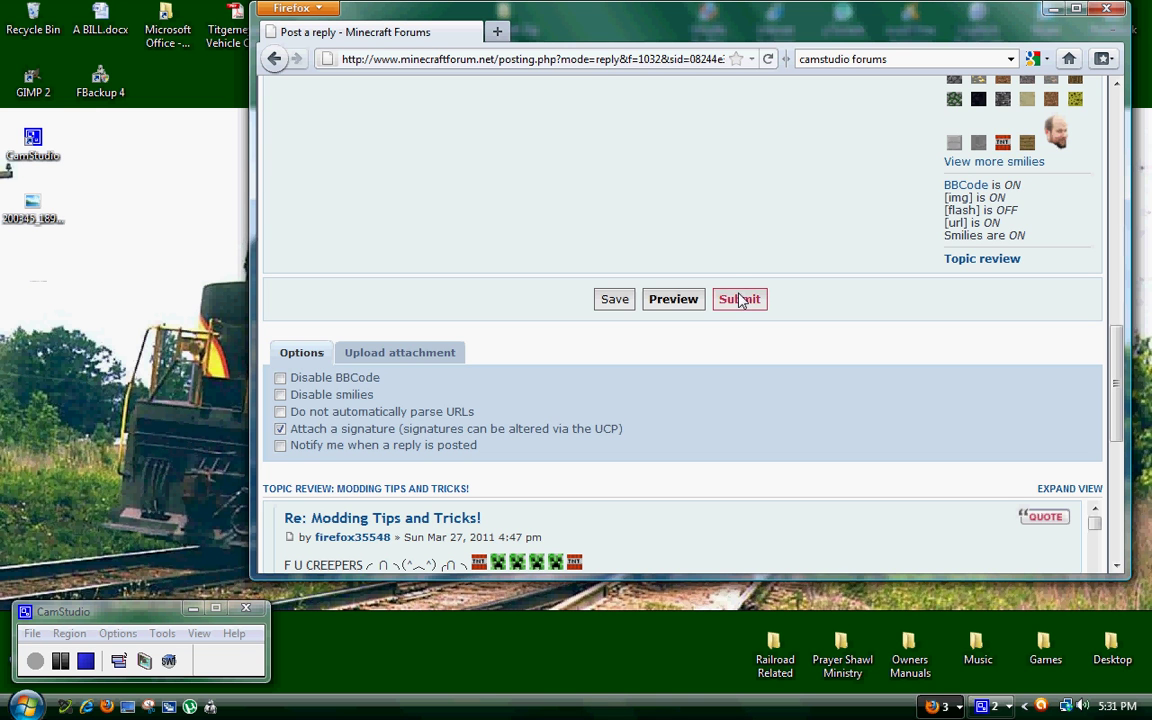
scroll(424, 374, "up", 15)
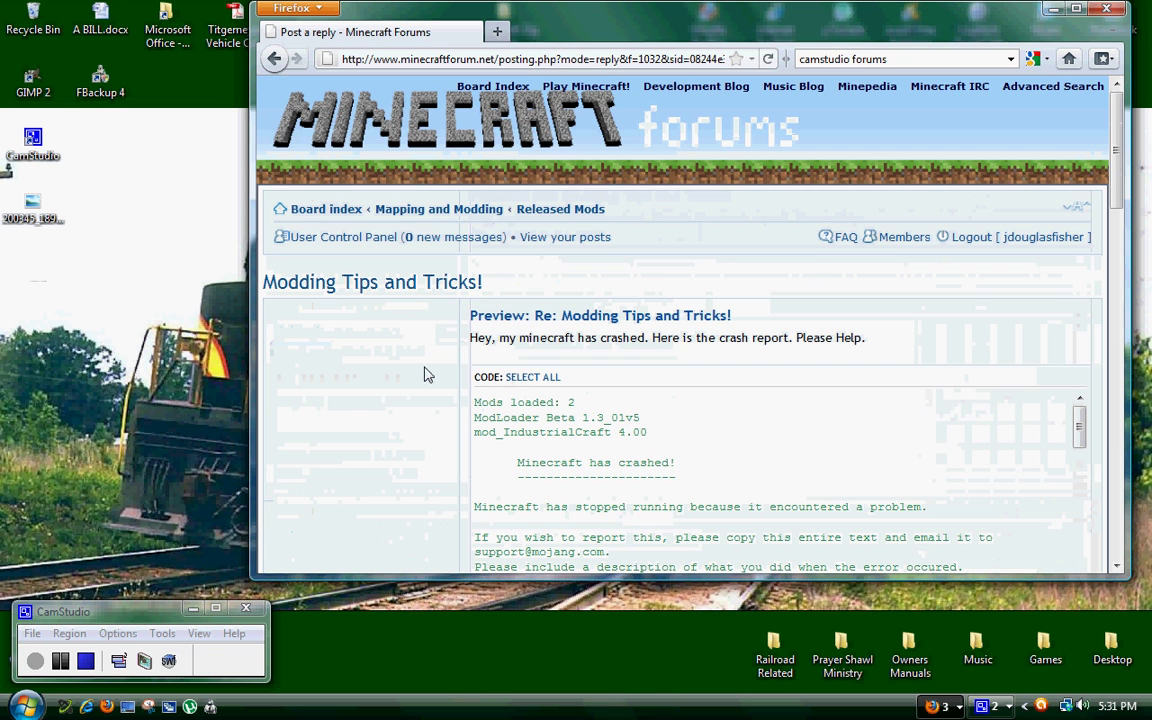